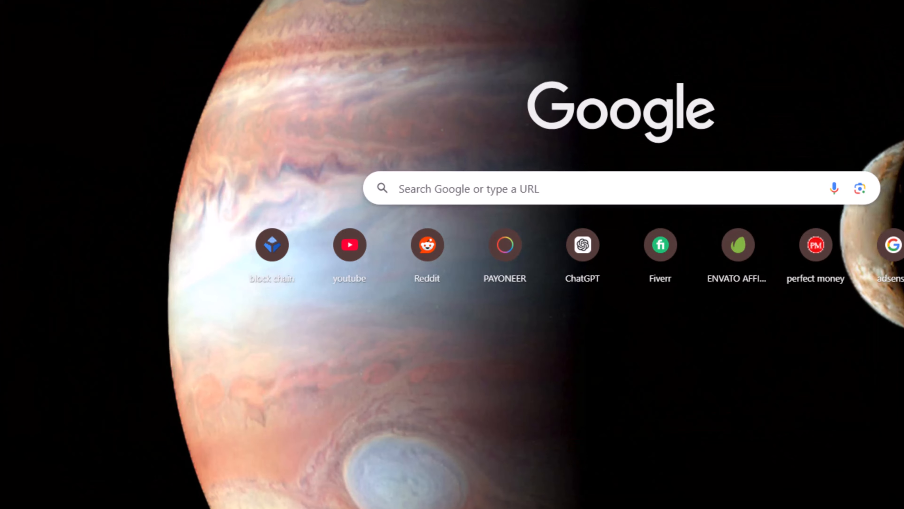
- Open openart.ai and start creating a new image from scratch
{"action": "left_click", "coordinate": [376, 67]}
{"action": "type", "text": "opena"}
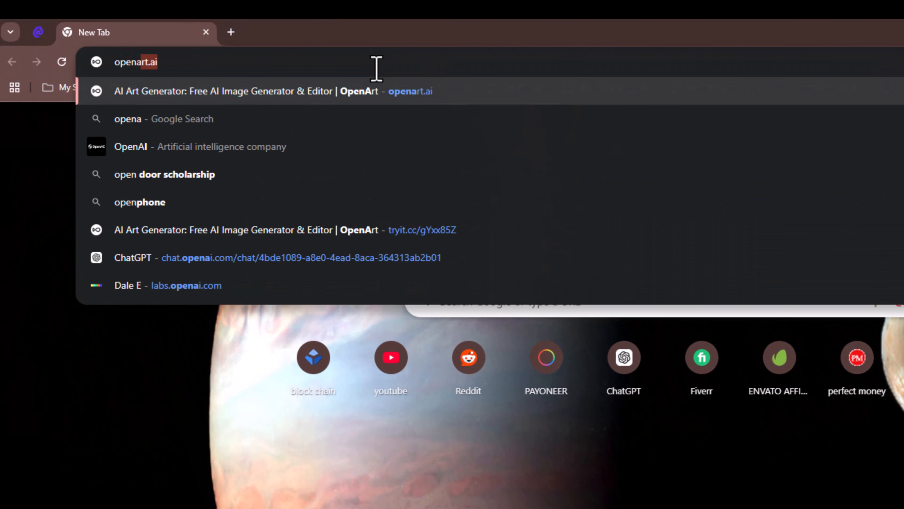
{"action": "type", "text": "rt.ai"}
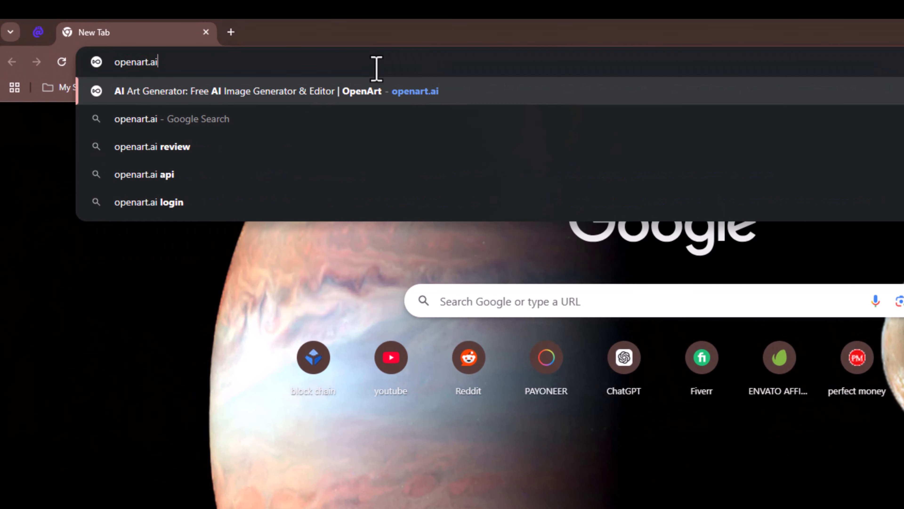
{"action": "key", "text": "Return"}
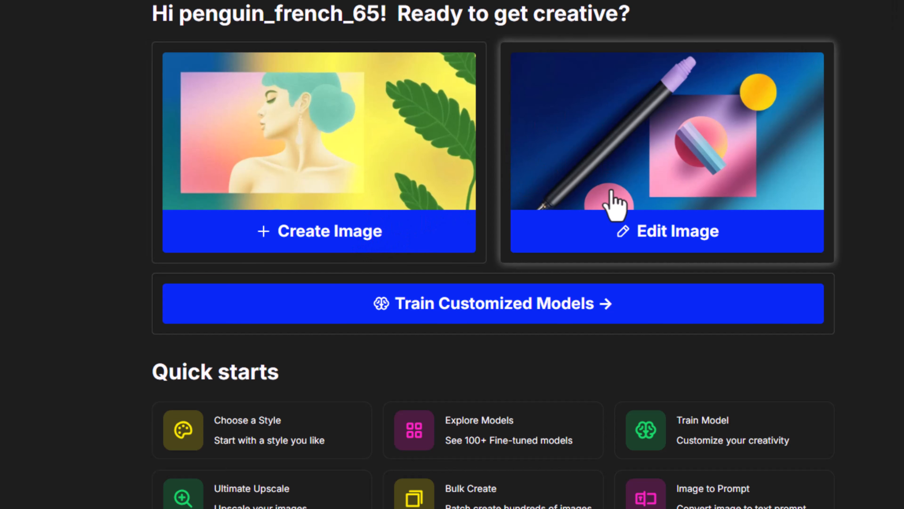
{"action": "left_click", "coordinate": [347, 231]}
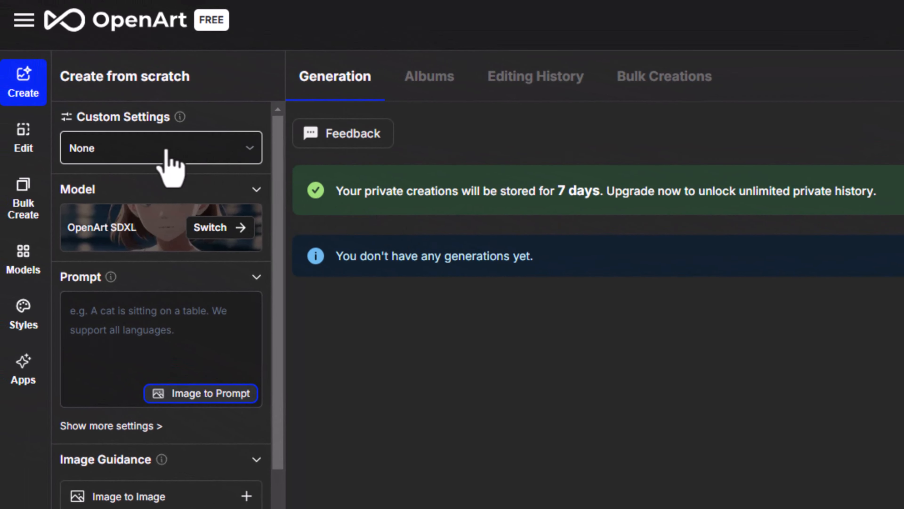
- Apply the Photorealistic portrait custom settings and switch the model to Flux (dev)
{"action": "left_click", "coordinate": [166, 151]}
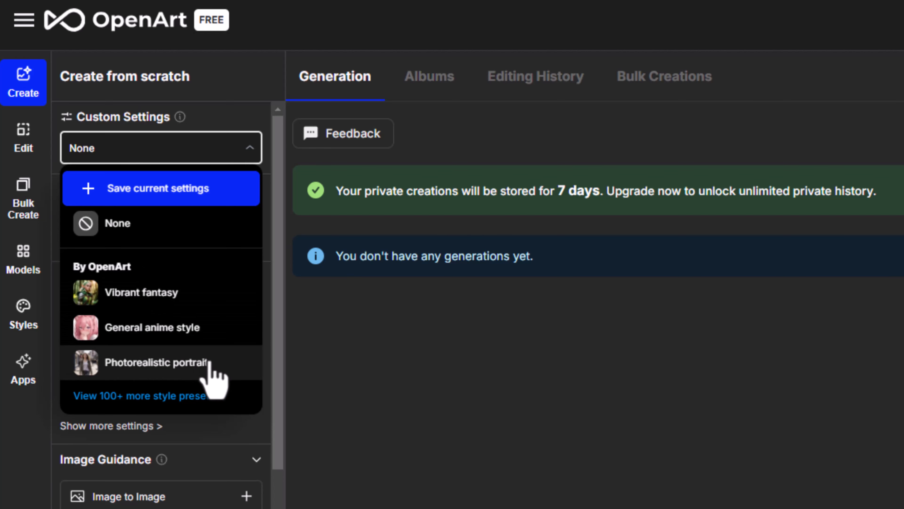
{"action": "left_click", "coordinate": [197, 362]}
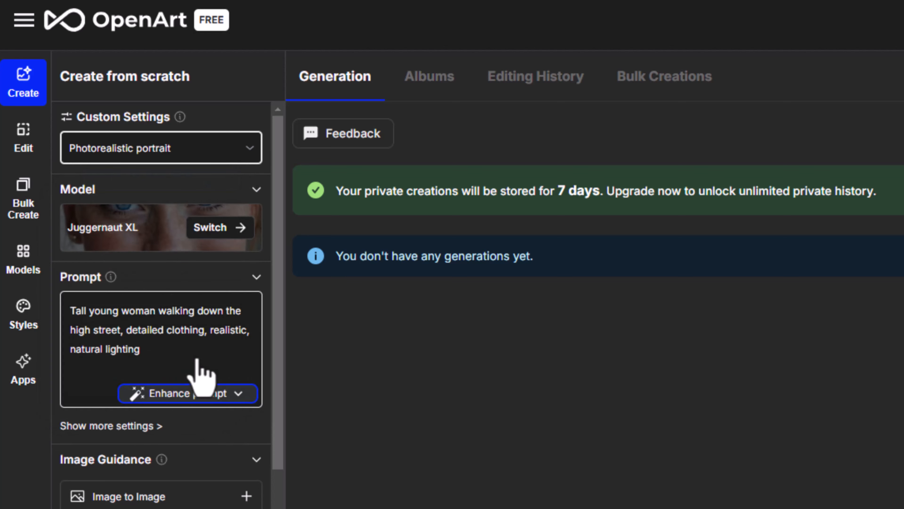
{"action": "left_click", "coordinate": [232, 228]}
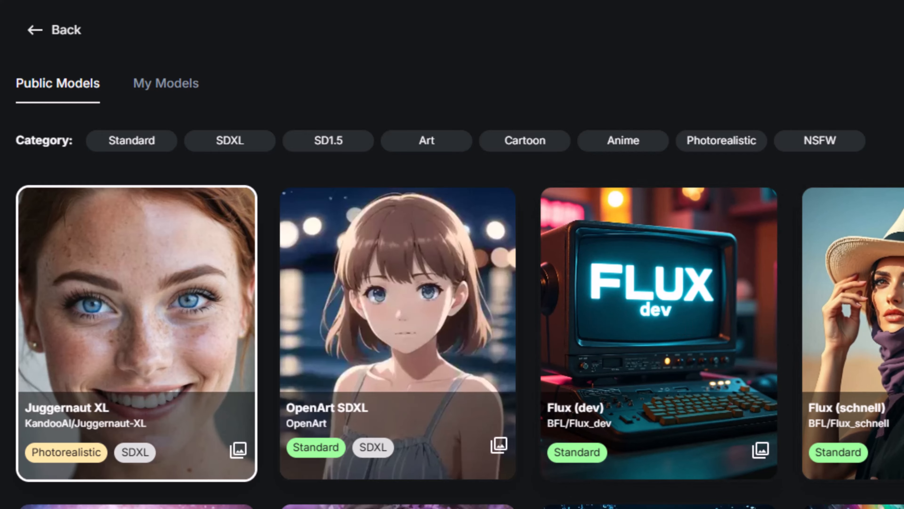
{"action": "scroll", "coordinate": [716, 443], "scroll_direction": "down", "scroll_amount": 1}
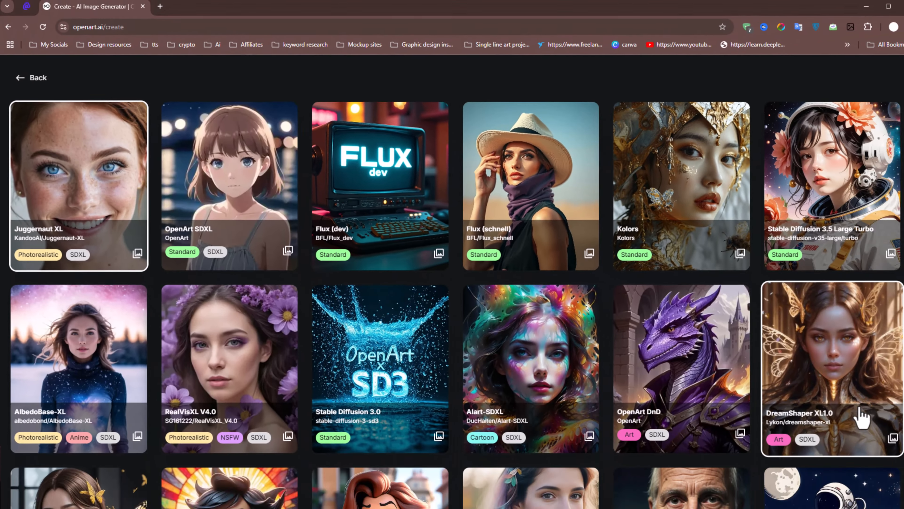
{"action": "scroll", "coordinate": [858, 414], "scroll_direction": "down", "scroll_amount": 5}
{"action": "scroll", "coordinate": [371, 394], "scroll_direction": "down", "scroll_amount": 4}
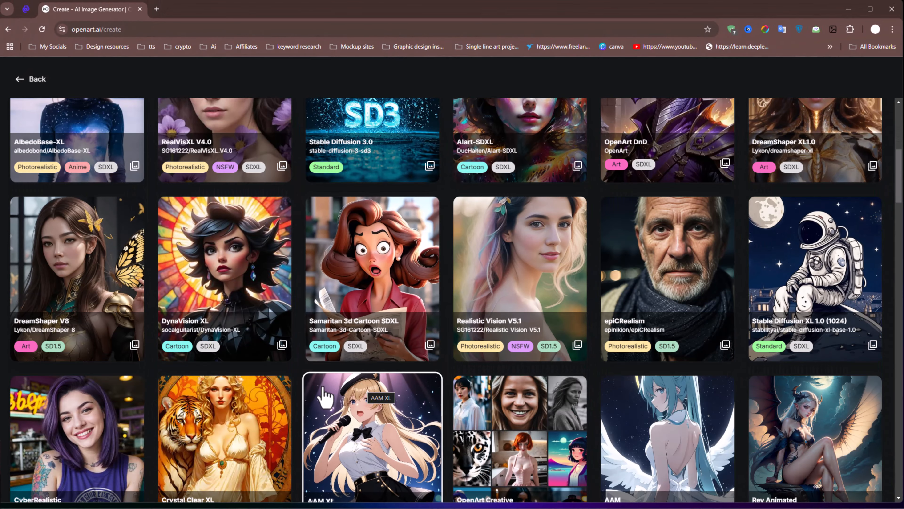
{"action": "scroll", "coordinate": [322, 392], "scroll_direction": "down", "scroll_amount": 3}
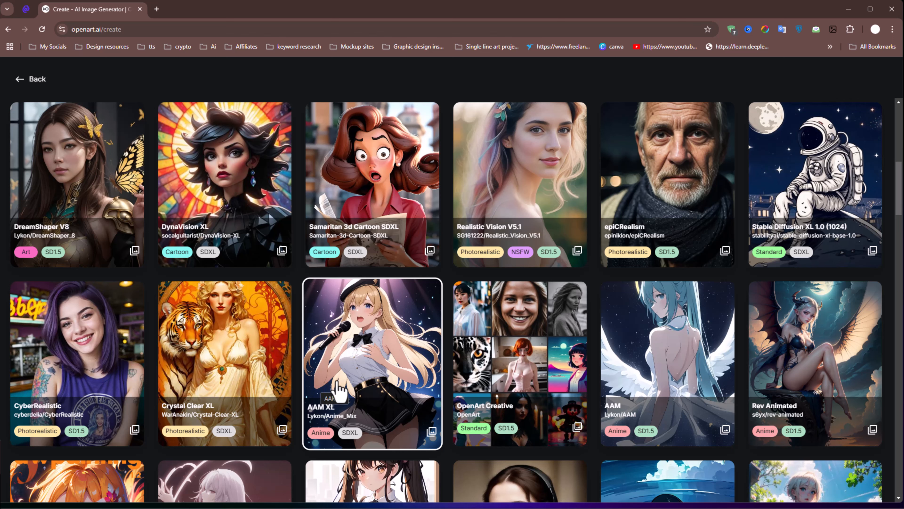
{"action": "scroll", "coordinate": [340, 388], "scroll_direction": "down", "scroll_amount": 4}
{"action": "scroll", "coordinate": [341, 383], "scroll_direction": "up", "scroll_amount": 15}
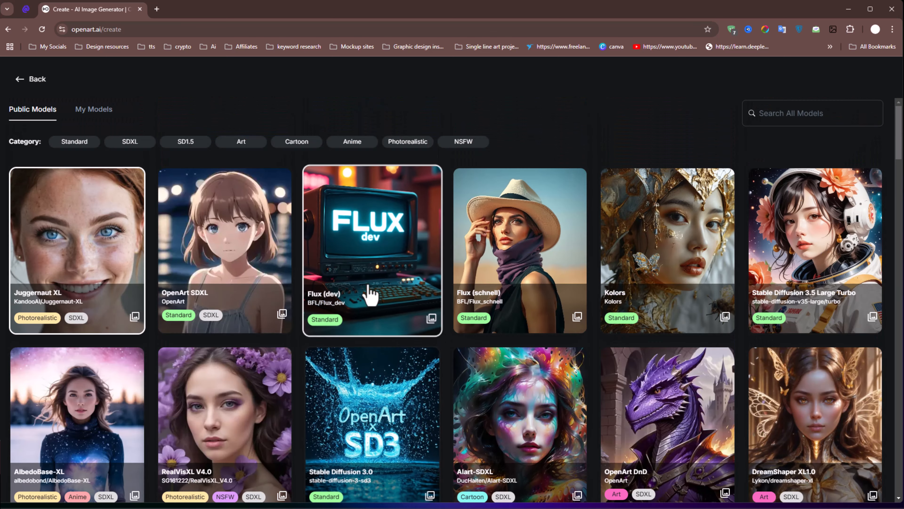
{"action": "left_click", "coordinate": [363, 259]}
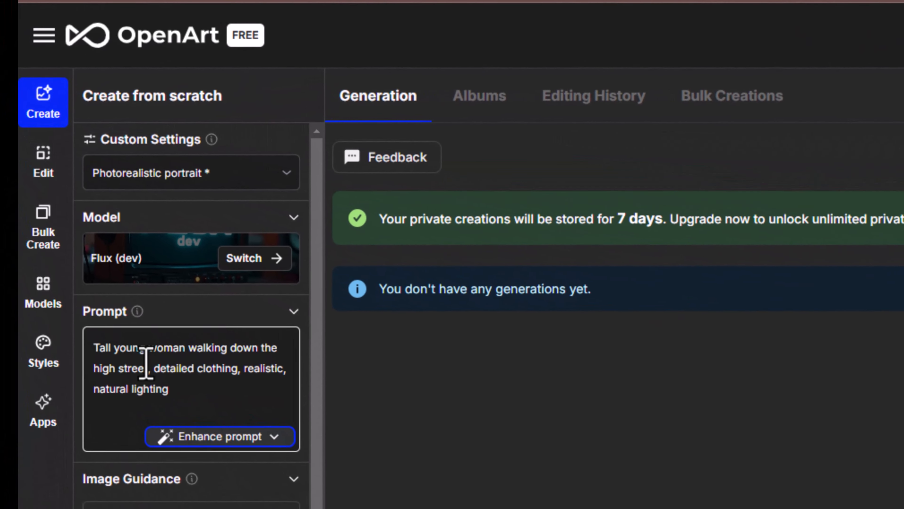
- Write the prompt "A business woman standing in the busy streets of the newyork, wearing a camera with big lens, cinematic, ultra realistic."
{"action": "left_click", "coordinate": [43, 241]}
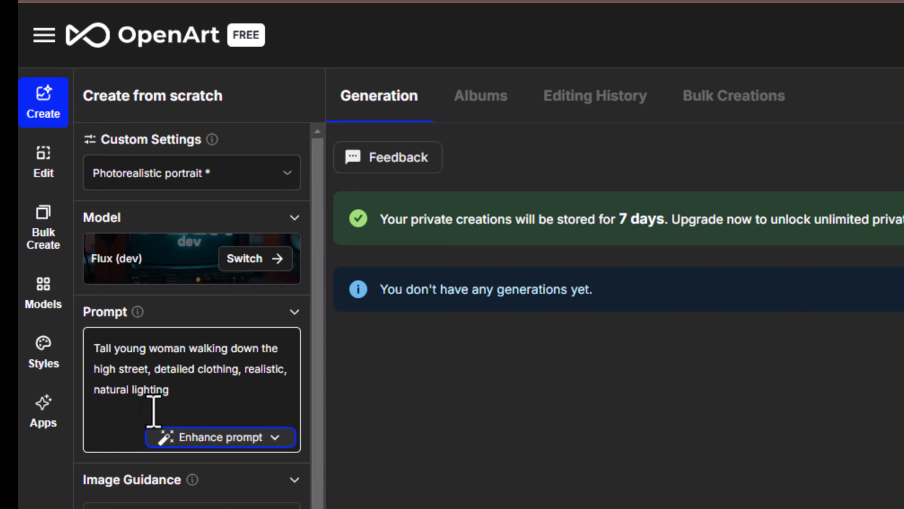
{"action": "triple_click", "coordinate": [121, 370]}
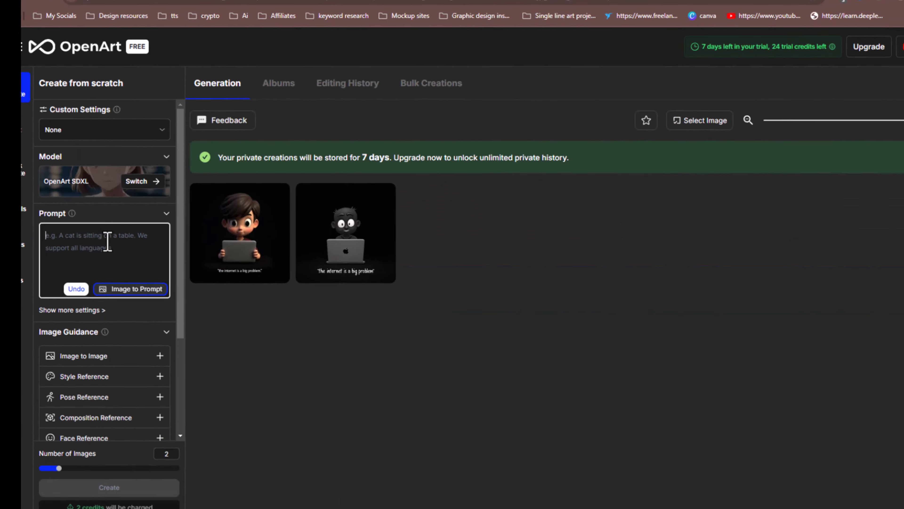
{"action": "type", "text": "A business woman standing in the bus"}
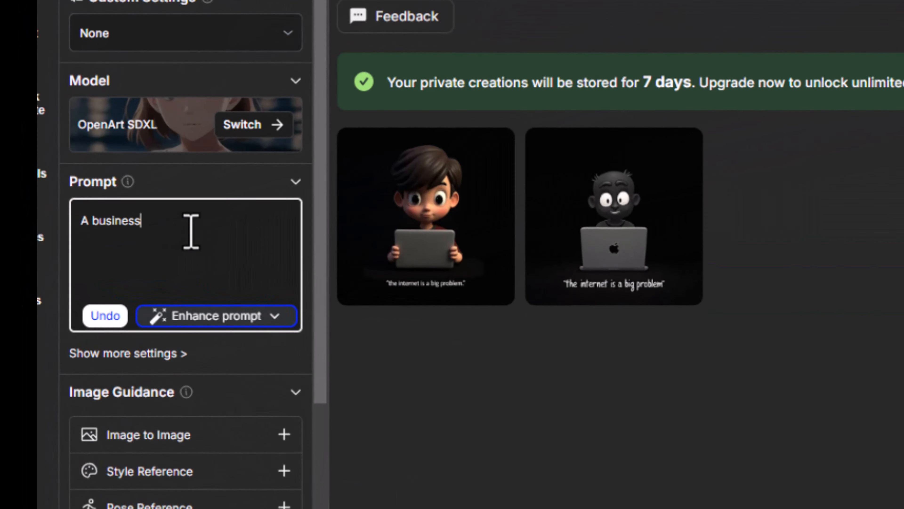
{"action": "type", "text": "y streets of the newto"}
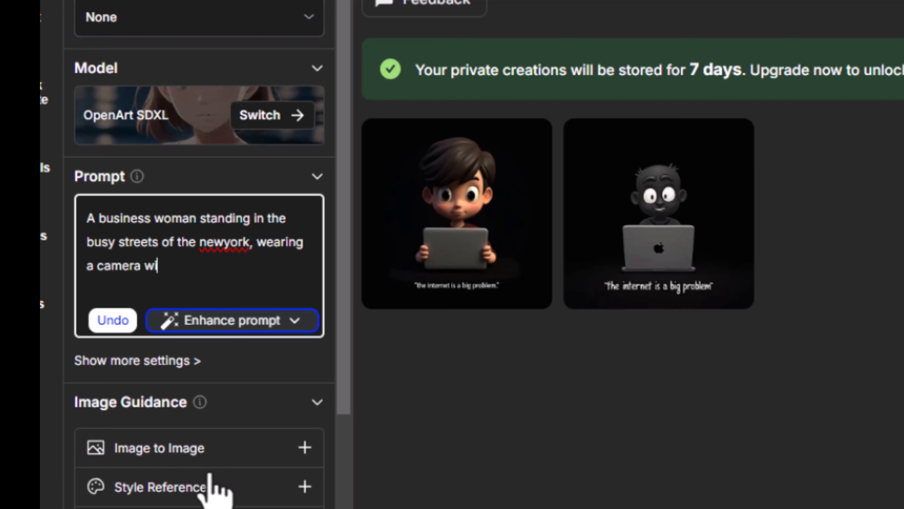
{"action": "right_click", "coordinate": [251, 266]}
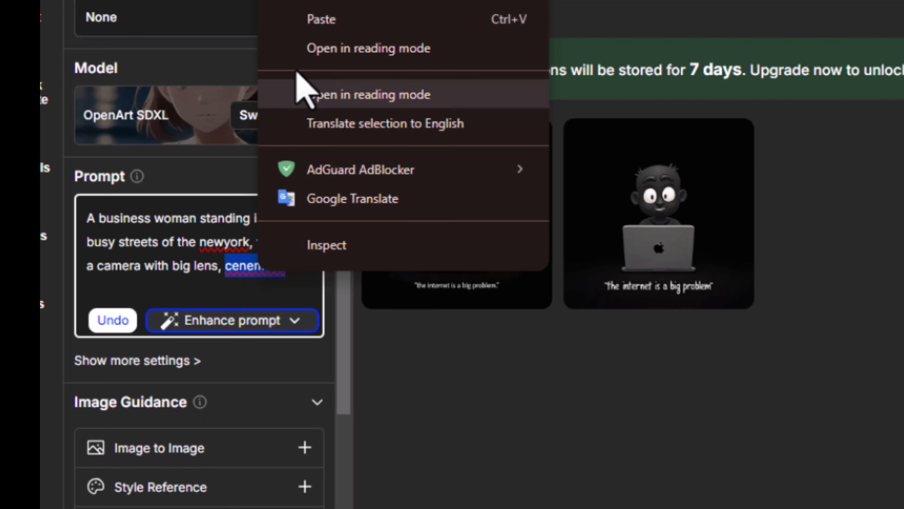
{"action": "key", "text": "Escape"}
{"action": "type", "text": "cinematic, ultra realistic."}
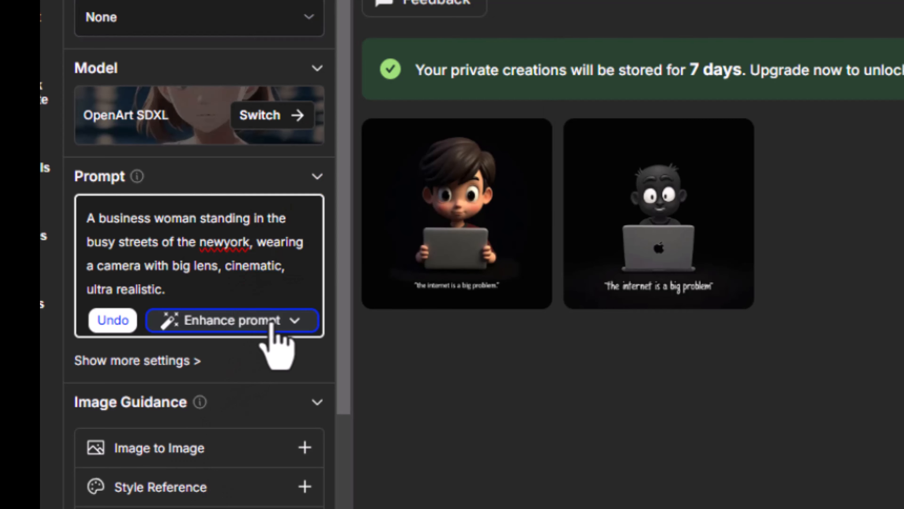
- Start Image to Prompt from the prompt enhancement options and upload the 3D illustration of a man holding a laptop
{"action": "left_click", "coordinate": [272, 322]}
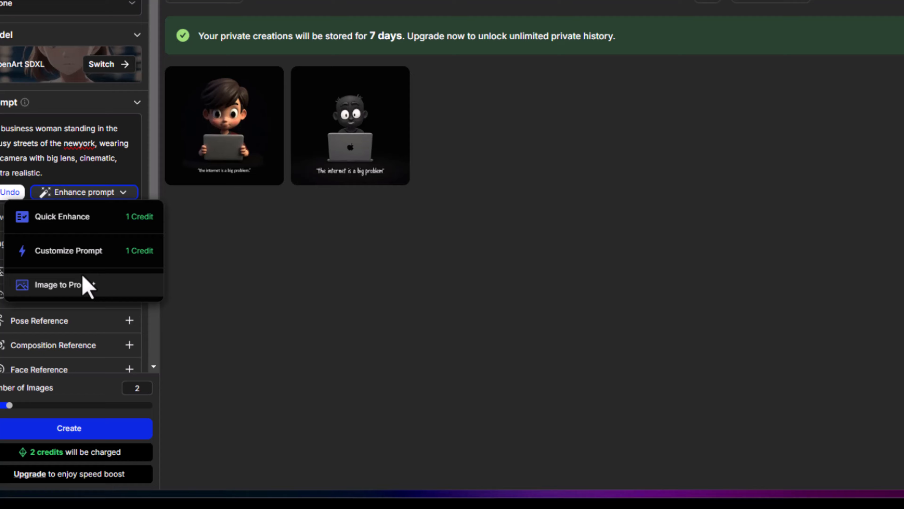
{"action": "left_click", "coordinate": [182, 347]}
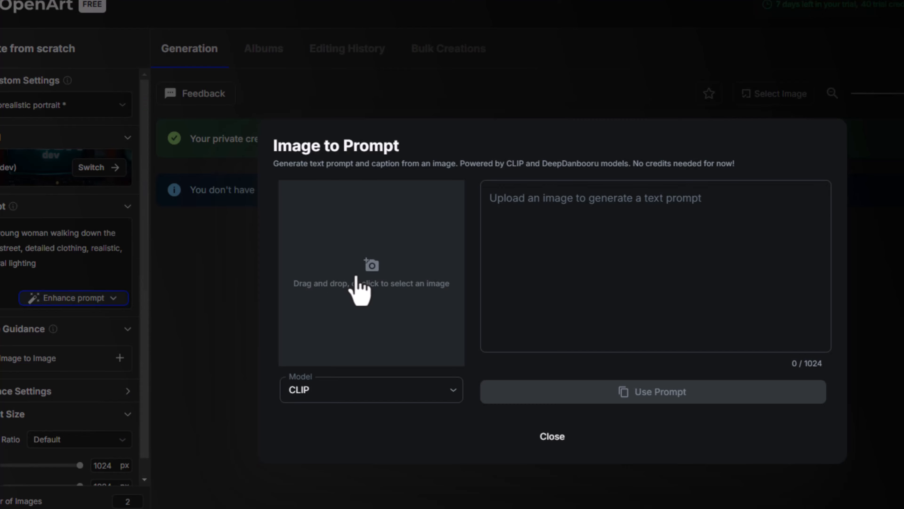
{"action": "left_click", "coordinate": [636, 196]}
{"action": "scroll", "coordinate": [4, 94], "scroll_direction": "up", "scroll_amount": 2}
{"action": "left_click", "coordinate": [3, 96]}
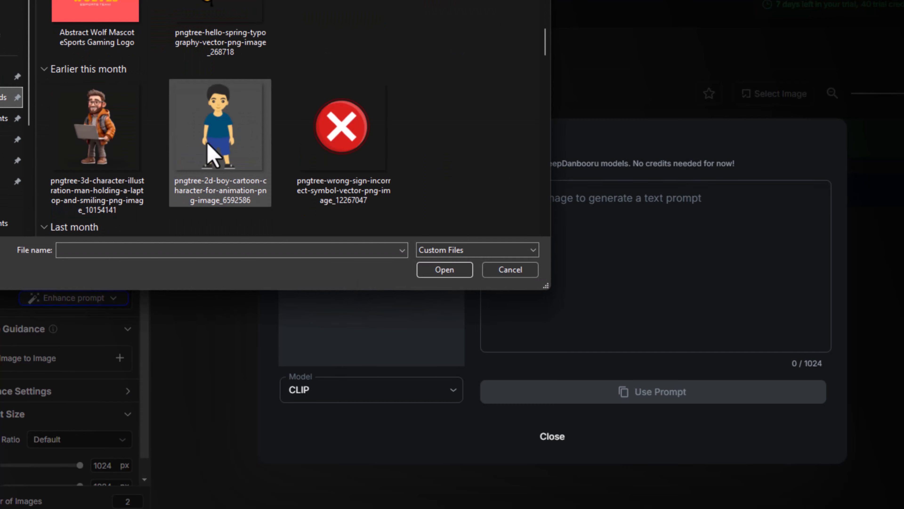
{"action": "left_click", "coordinate": [69, 123]}
{"action": "double_click", "coordinate": [70, 123]}
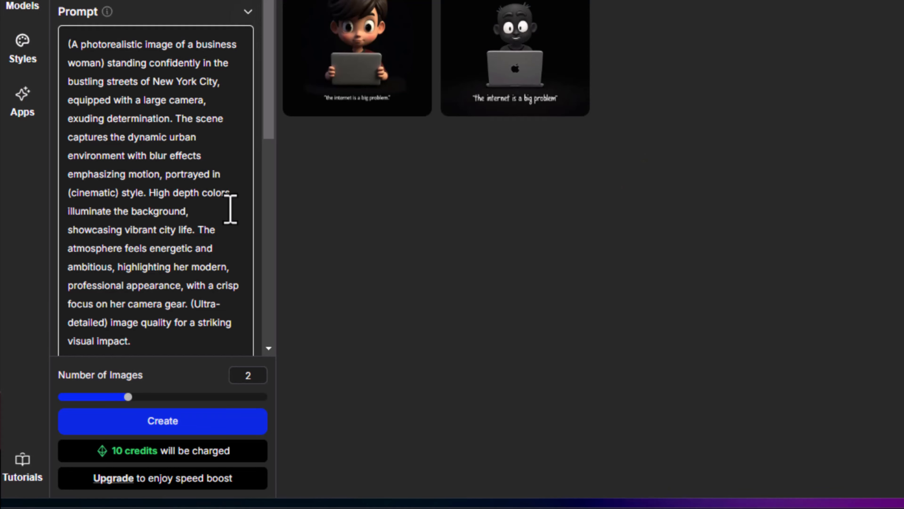
- Set the output size with the Landscape aspect ratio, 1024 px wide and 683 px high
{"action": "scroll", "coordinate": [233, 208], "scroll_direction": "down", "scroll_amount": 5}
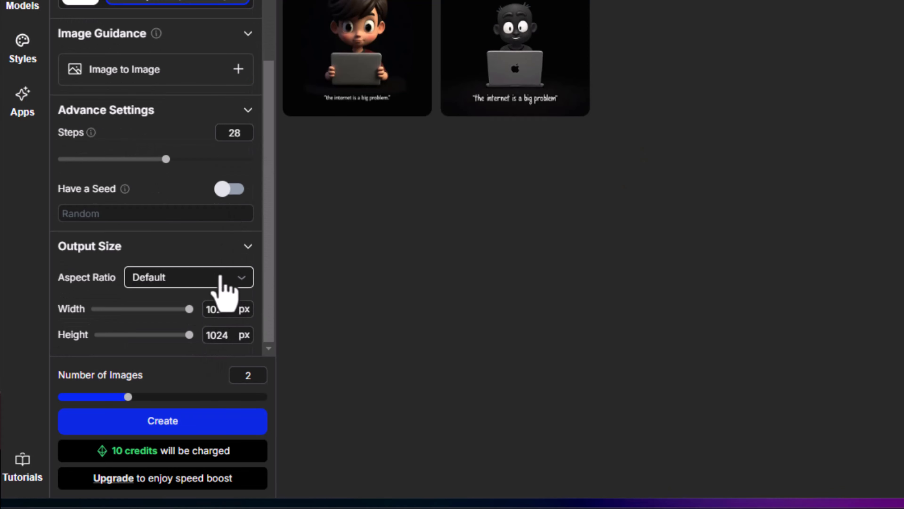
{"action": "left_click", "coordinate": [221, 278]}
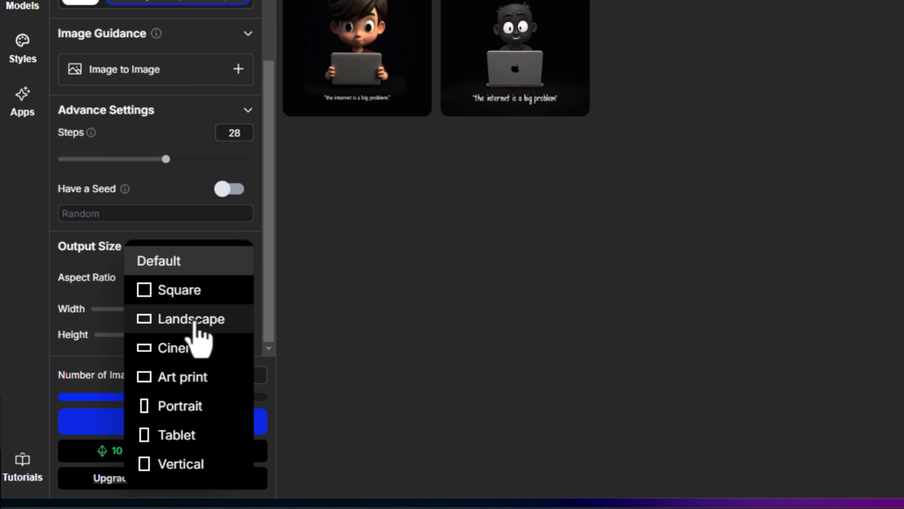
{"action": "left_click", "coordinate": [195, 320]}
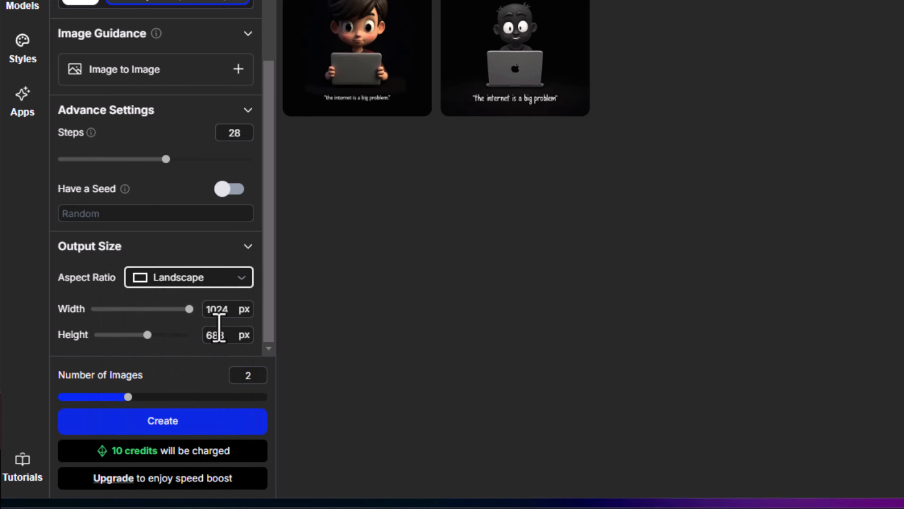
{"action": "left_click", "coordinate": [232, 313]}
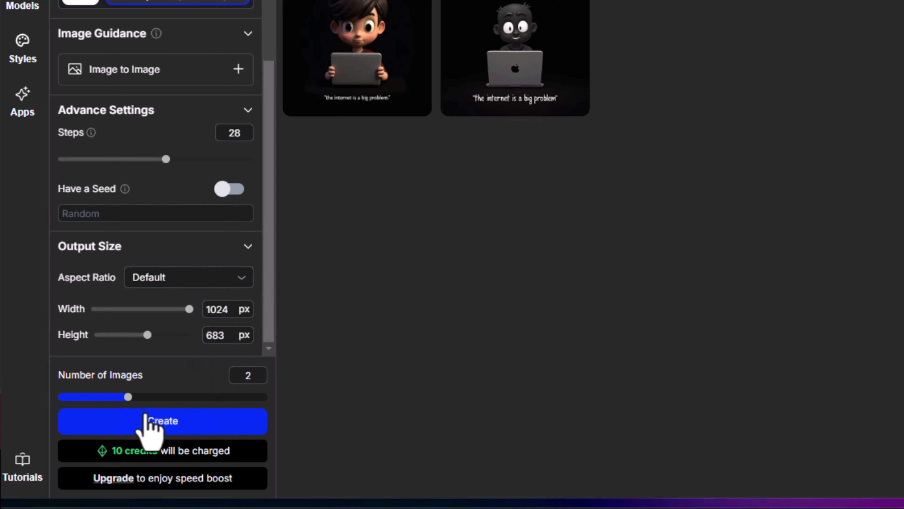
- Generate the images and view the new businesswoman pictures enlarged, one after the other
{"action": "left_click", "coordinate": [166, 424]}
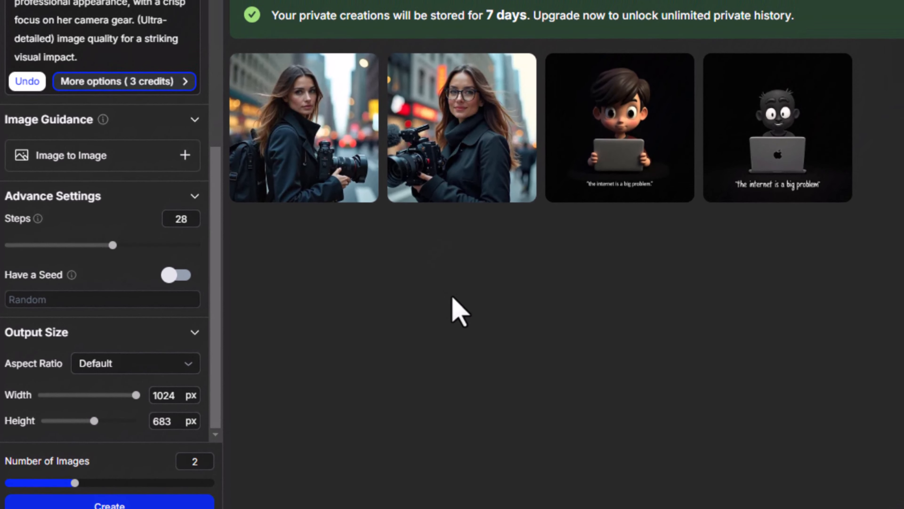
{"action": "left_click", "coordinate": [353, 67]}
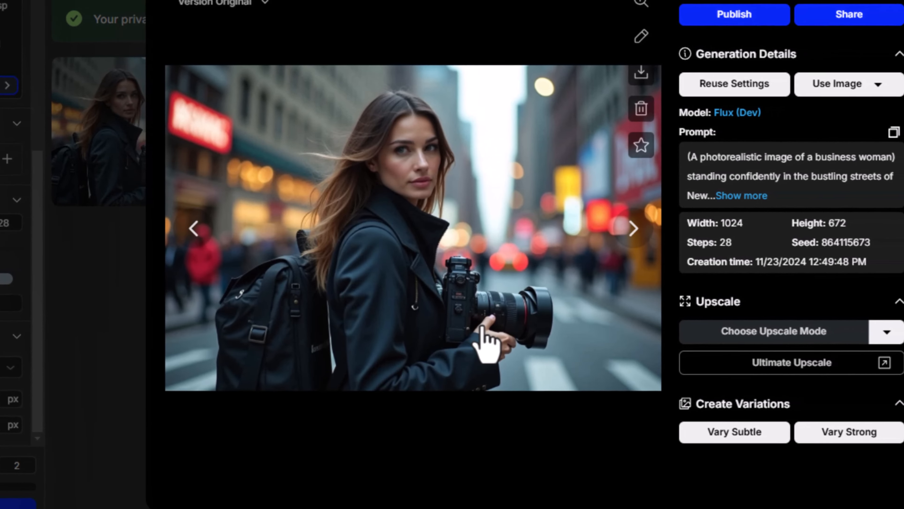
{"action": "left_click", "coordinate": [632, 229]}
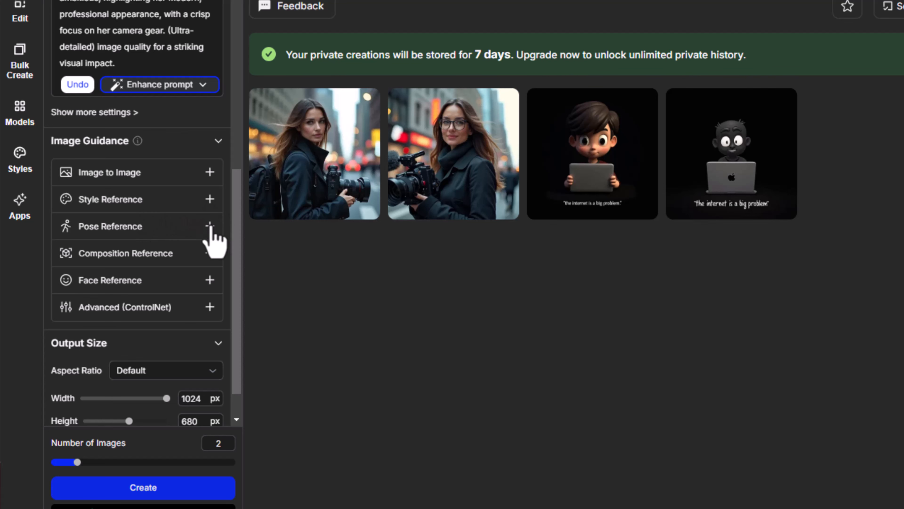
- Add a Pose Reference and upload a photo of a standing woman with crossed arms for it
{"action": "left_click", "coordinate": [210, 227]}
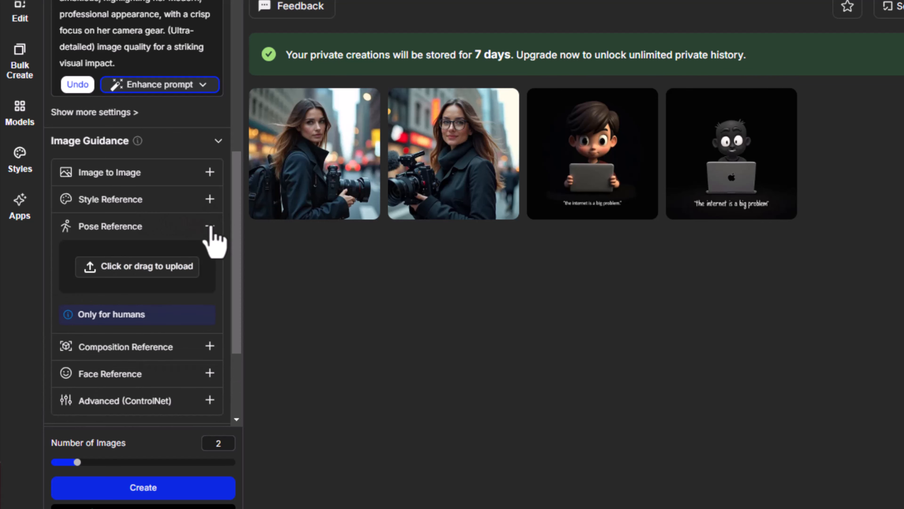
{"action": "left_click", "coordinate": [170, 265]}
{"action": "key", "text": "Escape"}
{"action": "left_click", "coordinate": [149, 273]}
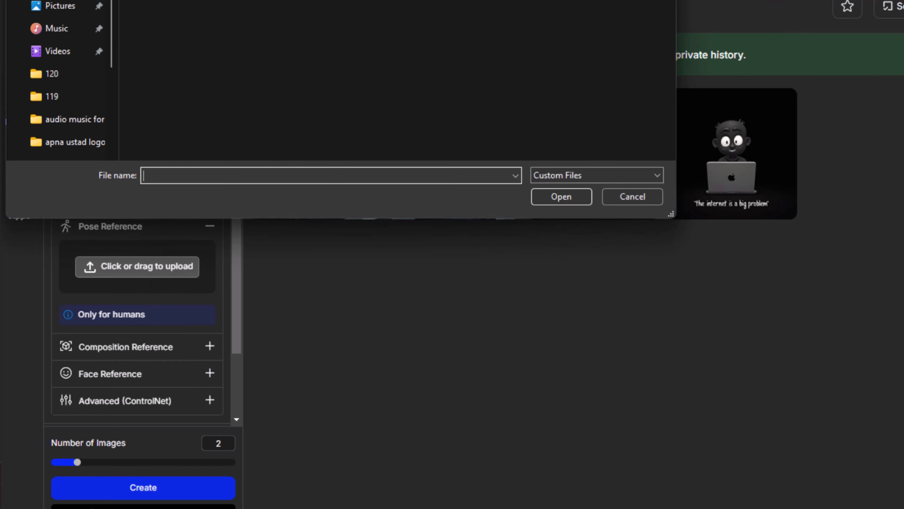
{"action": "key", "text": "Escape"}
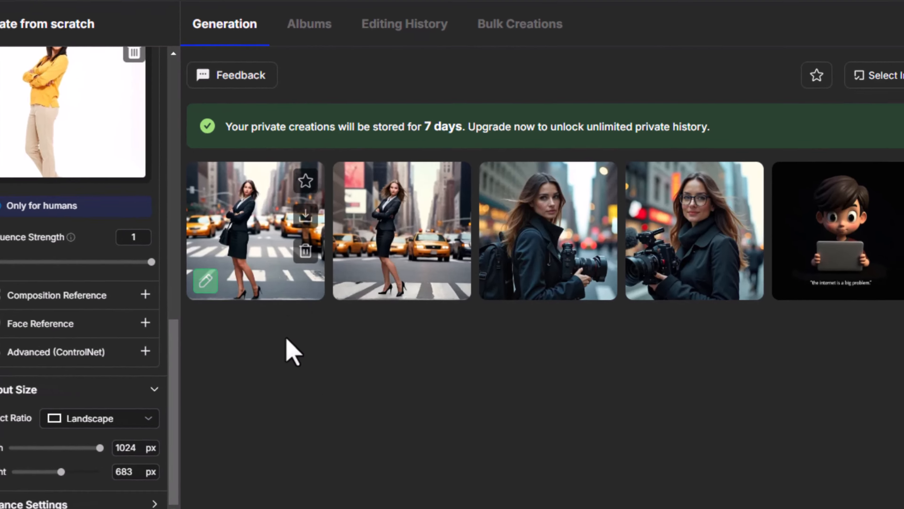
- Open the cartoon boy with laptop image in Inpaint and mask the area around both eyes with the manual brush
{"action": "left_click", "coordinate": [300, 271]}
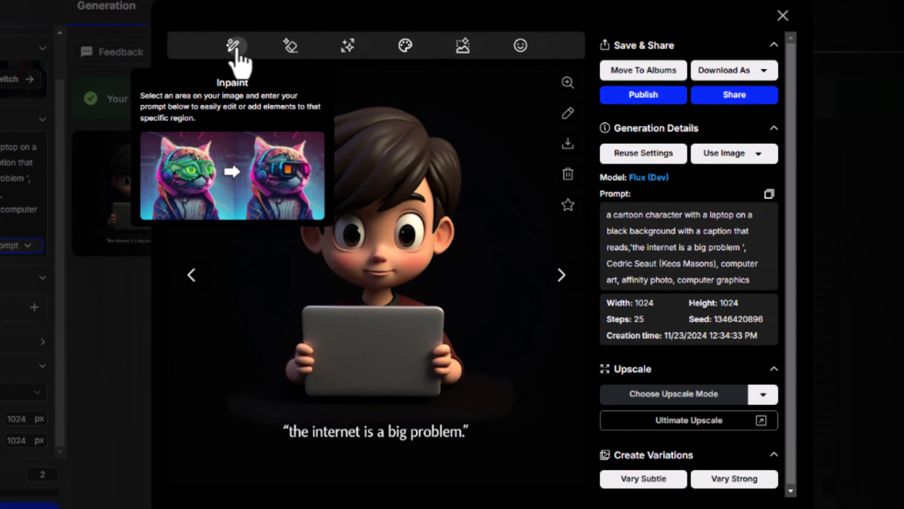
{"action": "left_click", "coordinate": [253, 43]}
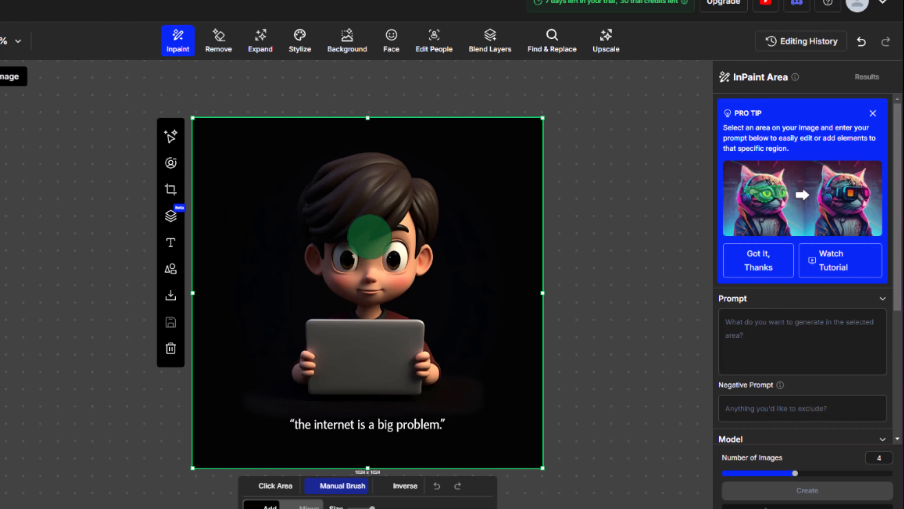
{"action": "mouse_move", "coordinate": [369, 236]}
{"action": "left_mouse_down"}
{"action": "mouse_move", "coordinate": [373, 264]}
{"action": "mouse_move", "coordinate": [340, 237]}
{"action": "mouse_move", "coordinate": [328, 249]}
{"action": "mouse_move", "coordinate": [331, 270]}
{"action": "mouse_move", "coordinate": [349, 277]}
{"action": "mouse_move", "coordinate": [359, 249]}
{"action": "mouse_move", "coordinate": [383, 240]}
{"action": "mouse_move", "coordinate": [384, 277]}
{"action": "left_mouse_up"}
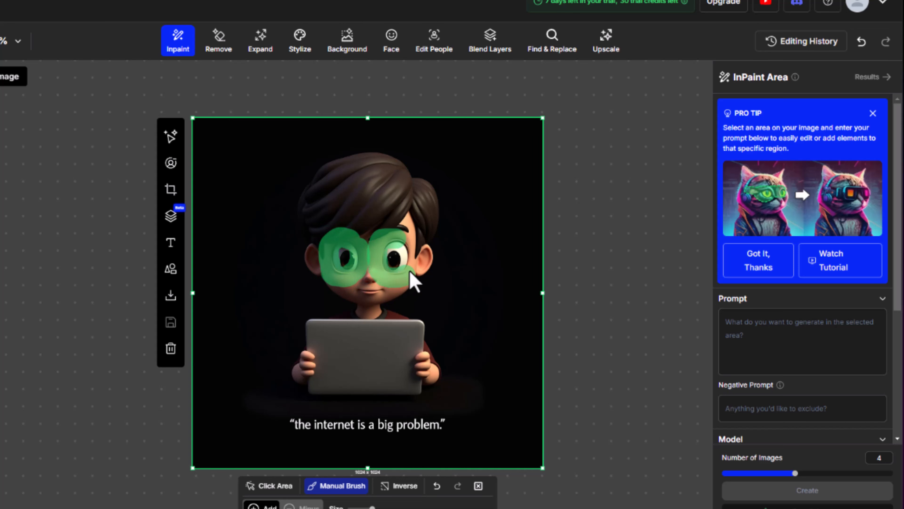
- Generate inpainted versions of the cartoon boy with the prompt "add glasses" for the masked eyes, using the General (quality) model
{"action": "left_click", "coordinate": [741, 147]}
{"action": "type", "text": "add glasses"}
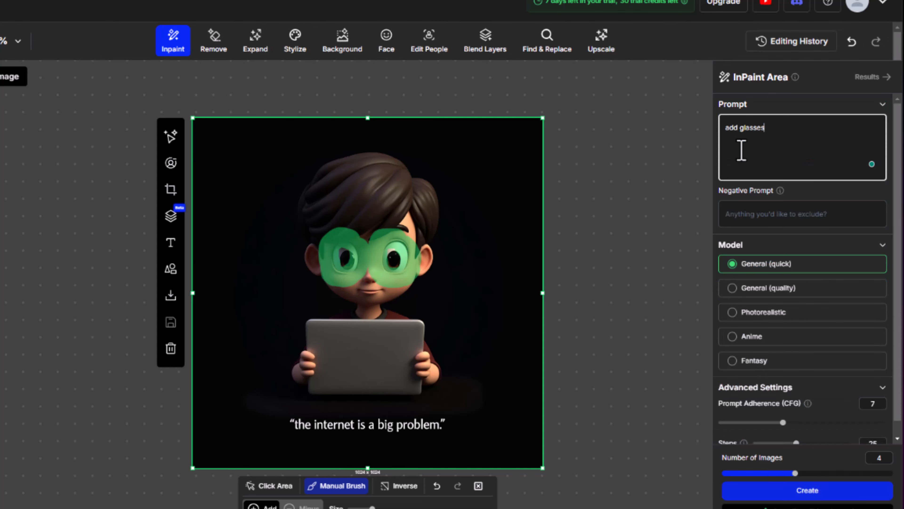
{"action": "scroll", "coordinate": [763, 302], "scroll_direction": "down", "scroll_amount": 1}
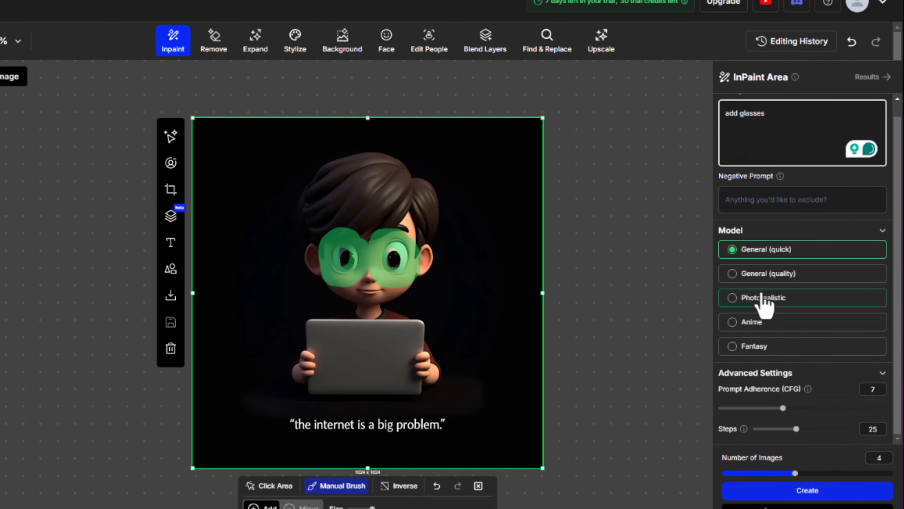
{"action": "left_click", "coordinate": [734, 275]}
{"action": "scroll", "coordinate": [787, 410], "scroll_direction": "down", "scroll_amount": 3}
{"action": "left_click", "coordinate": [784, 490]}
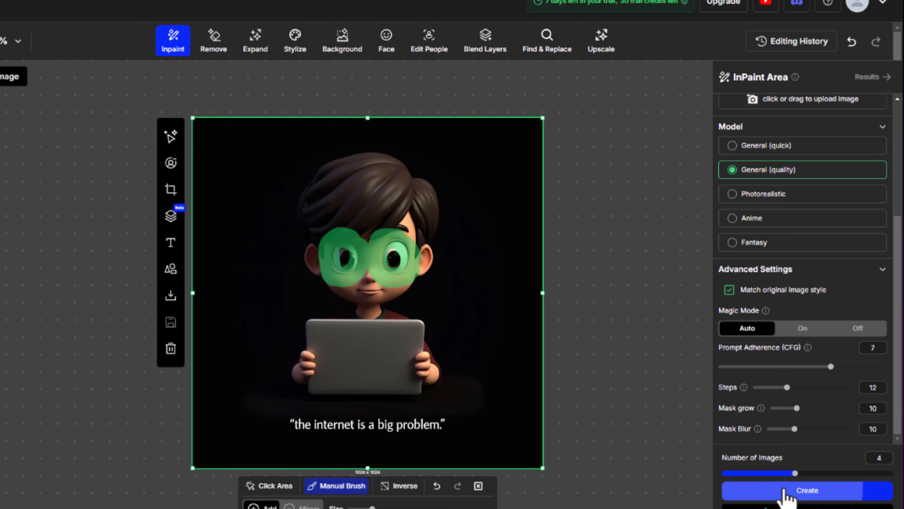
- View the generated images of the boy wearing glasses enlarged, one after the other
{"action": "left_click", "coordinate": [884, 160]}
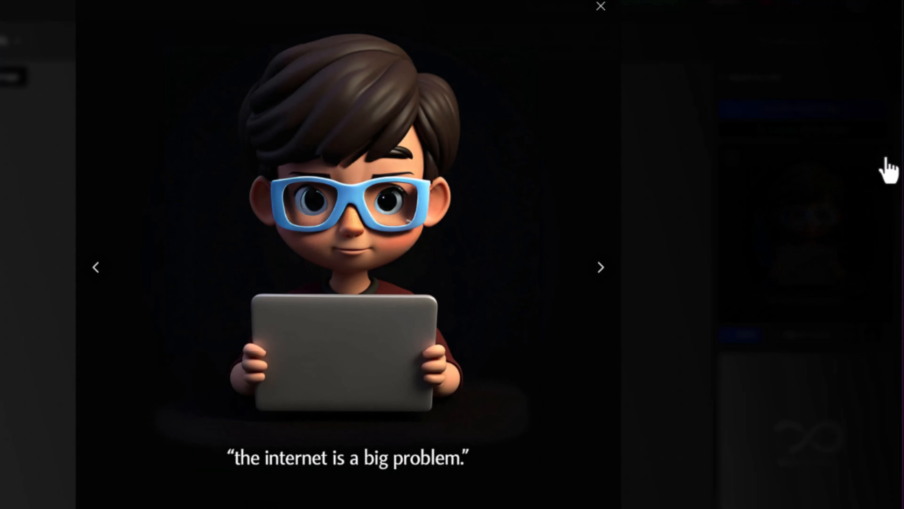
{"action": "left_click", "coordinate": [94, 273]}
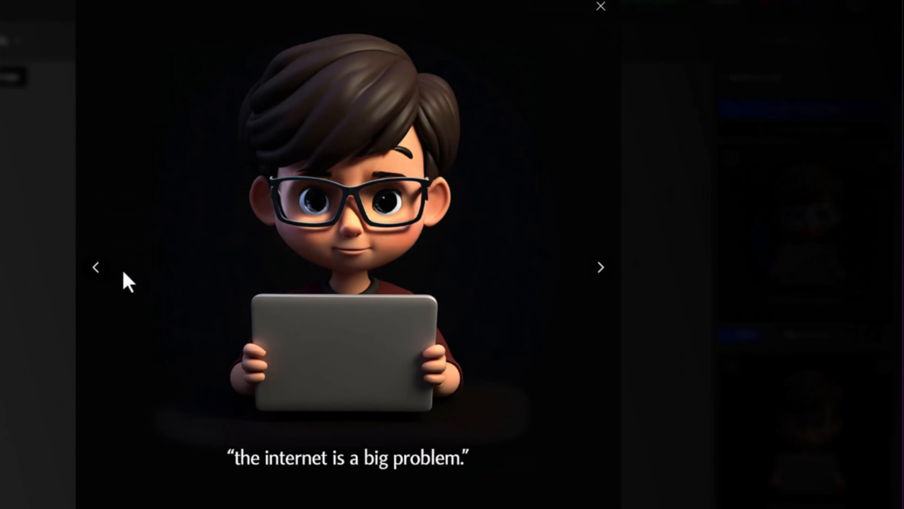
{"action": "key", "text": "Escape"}
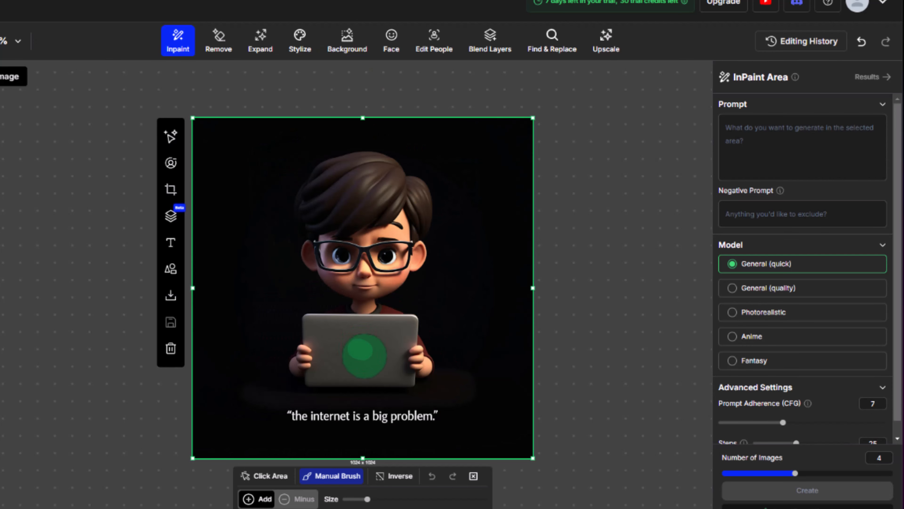
- Inpaint an Apple logo on the masked spot of the laptop lid and enlarge one of the generated images
{"action": "left_click", "coordinate": [751, 137]}
{"action": "type", "text": "add appe logo"}
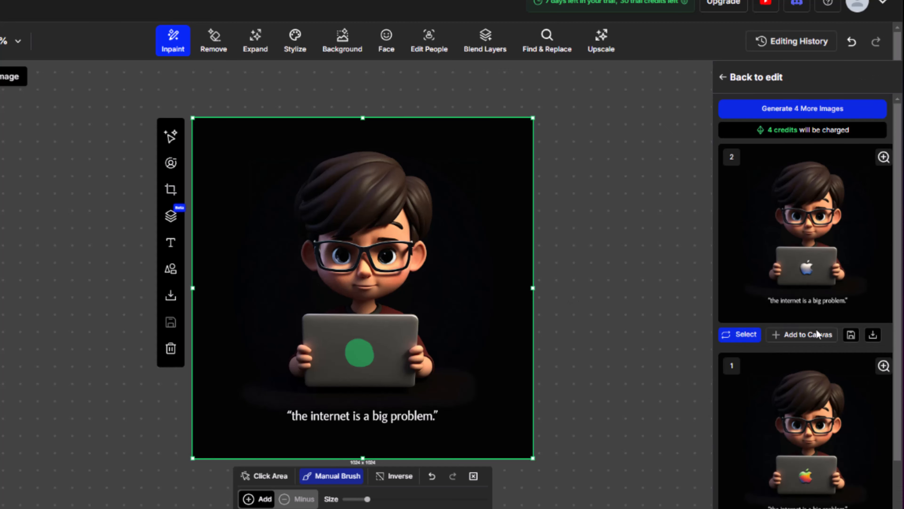
{"action": "scroll", "coordinate": [868, 389], "scroll_direction": "down", "scroll_amount": 2}
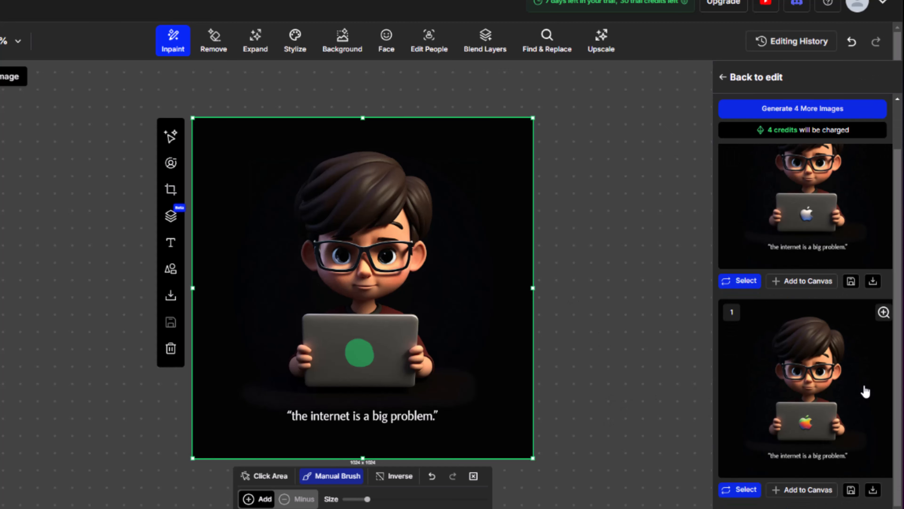
{"action": "left_click", "coordinate": [868, 390]}
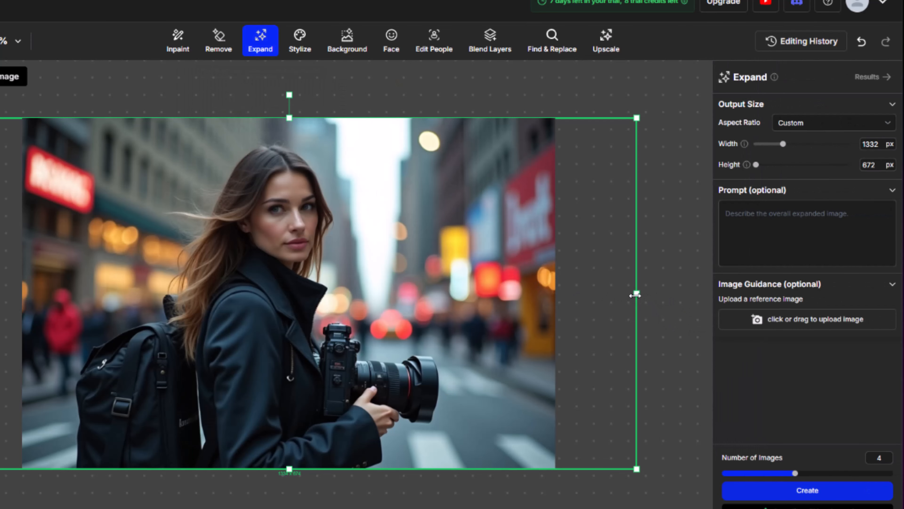
- Expand the canvas of the woman with camera image to 1330 x 1344 px and generate two expanded images
{"action": "left_click_drag", "start_coordinate": [636, 294], "coordinate": [597, 294]}
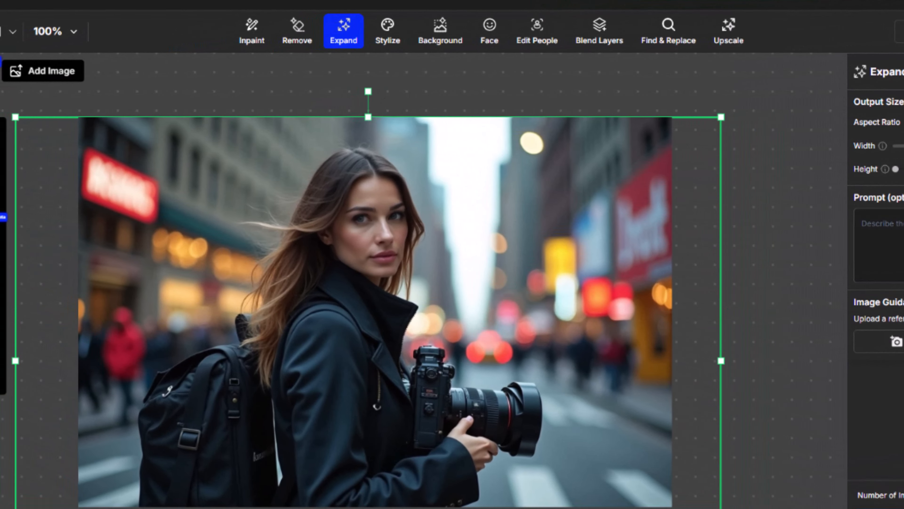
{"action": "left_click_drag", "start_coordinate": [370, 506], "coordinate": [281, 417]}
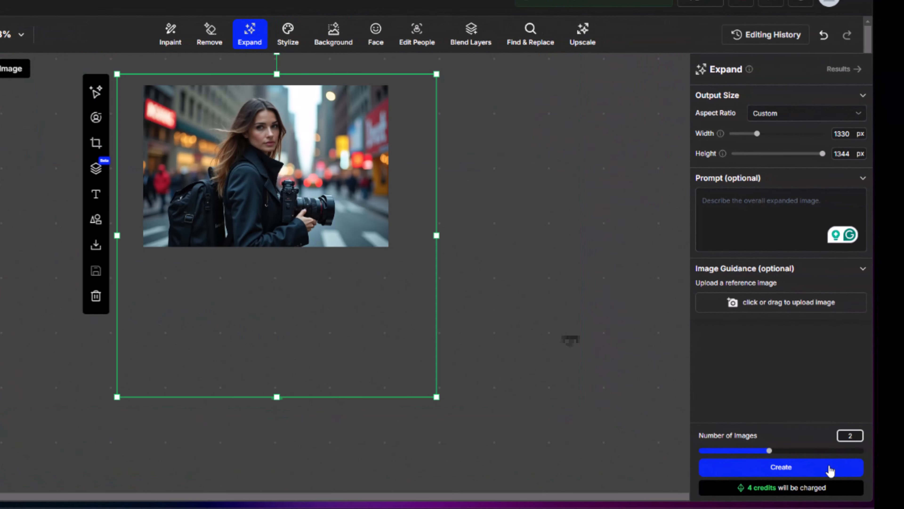
{"action": "left_click", "coordinate": [831, 471]}
{"action": "left_click_drag", "start_coordinate": [769, 451], "coordinate": [717, 452]}
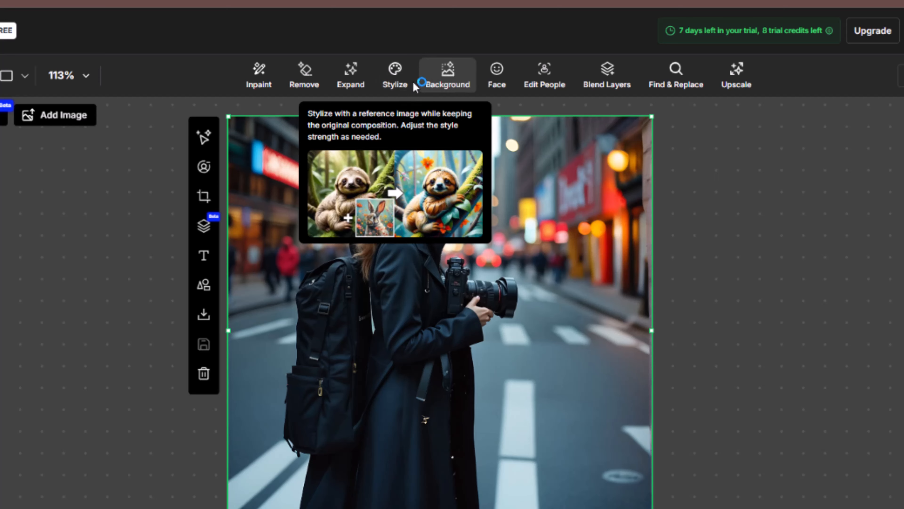
- Add the photo of the woman with crossed arms and the sports car line drawing to the canvas beside the expanded street image
{"action": "left_click", "coordinate": [401, 75]}
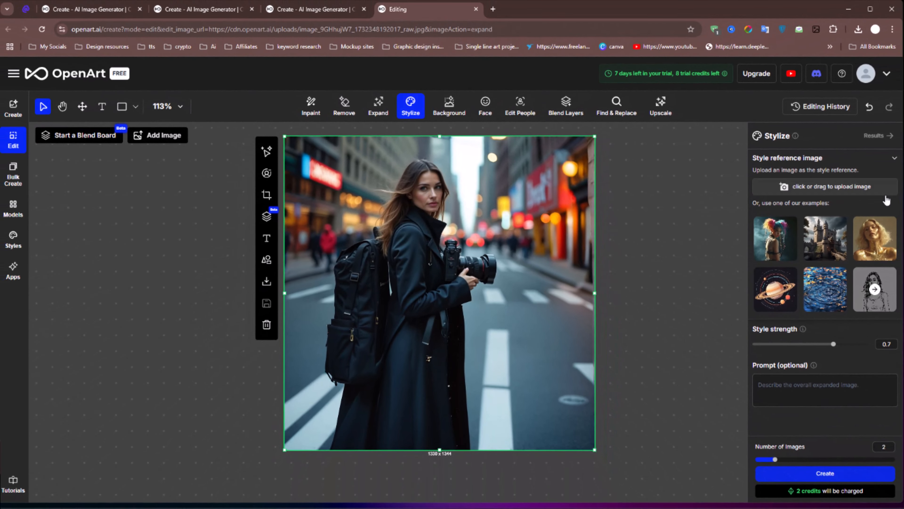
{"action": "left_click", "coordinate": [162, 134]}
{"action": "double_click", "coordinate": [184, 125]}
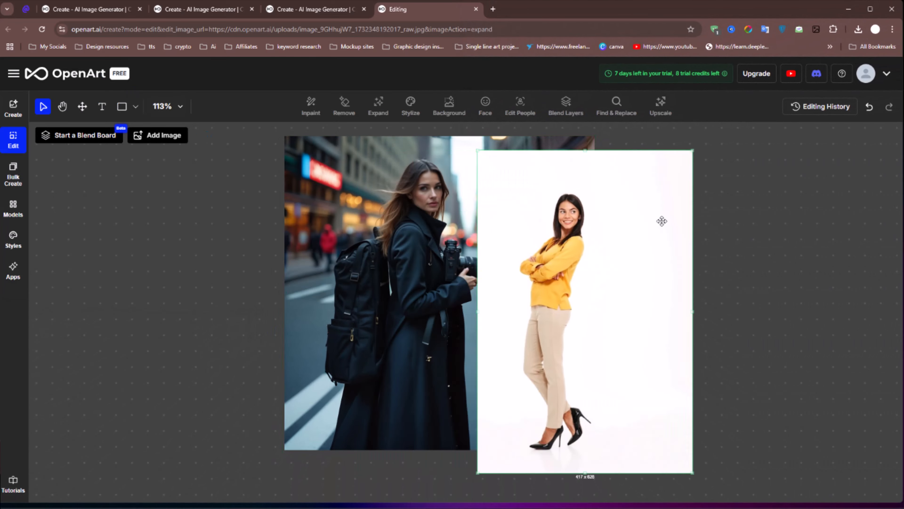
{"action": "left_click", "coordinate": [156, 137]}
{"action": "key", "text": "Escape"}
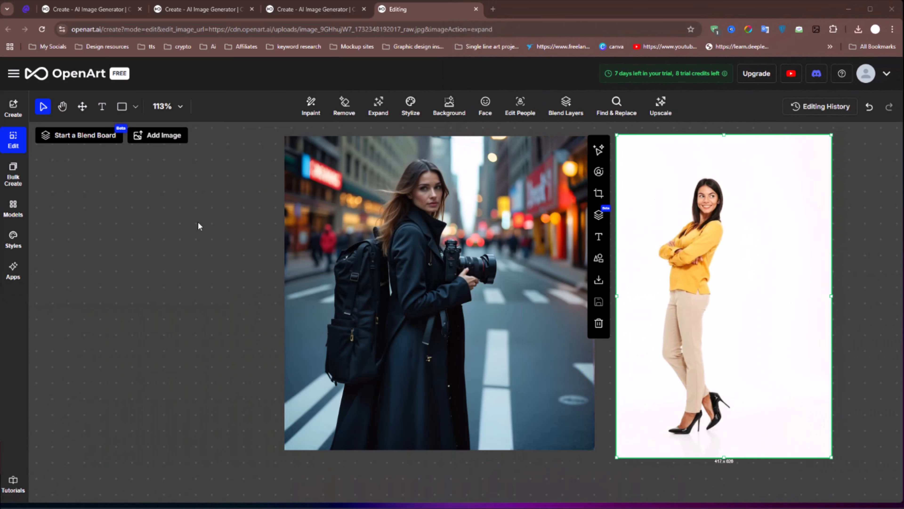
{"action": "left_click", "coordinate": [156, 135]}
{"action": "double_click", "coordinate": [147, 88]}
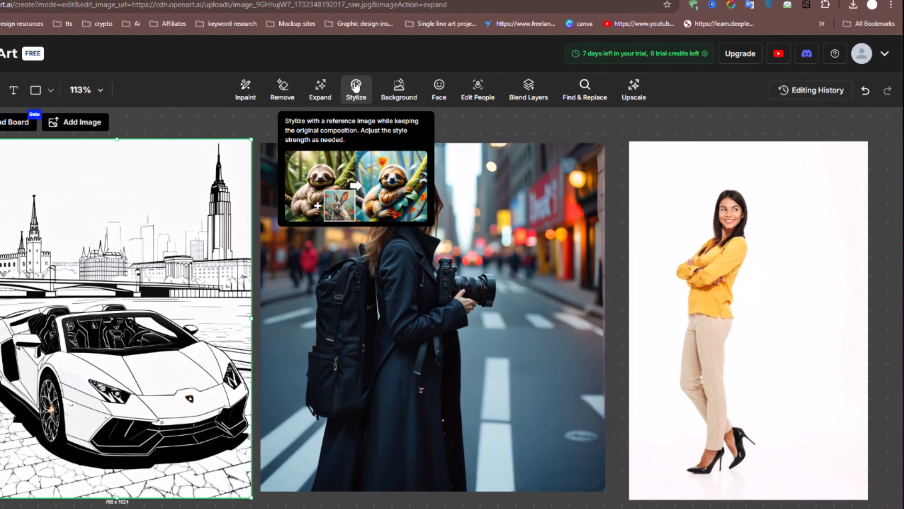
- Stylize the sports car drawing with the example image of the woman with rainbow-coloured hair as style reference
{"action": "left_click", "coordinate": [356, 86]}
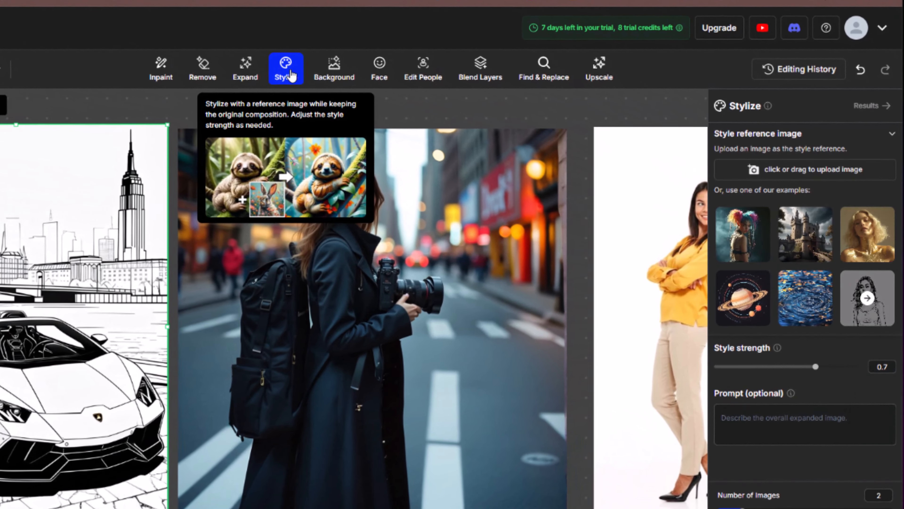
{"action": "left_click", "coordinate": [791, 383]}
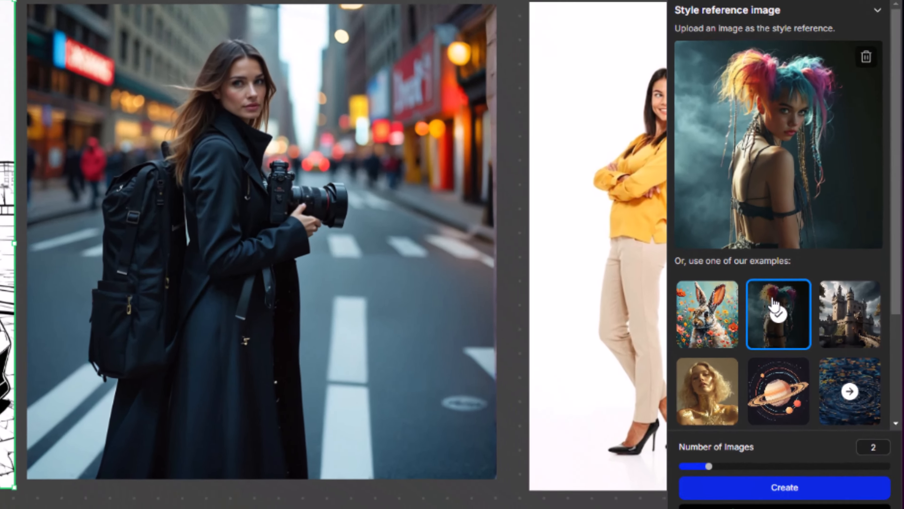
{"action": "scroll", "coordinate": [799, 388], "scroll_direction": "down", "scroll_amount": 3}
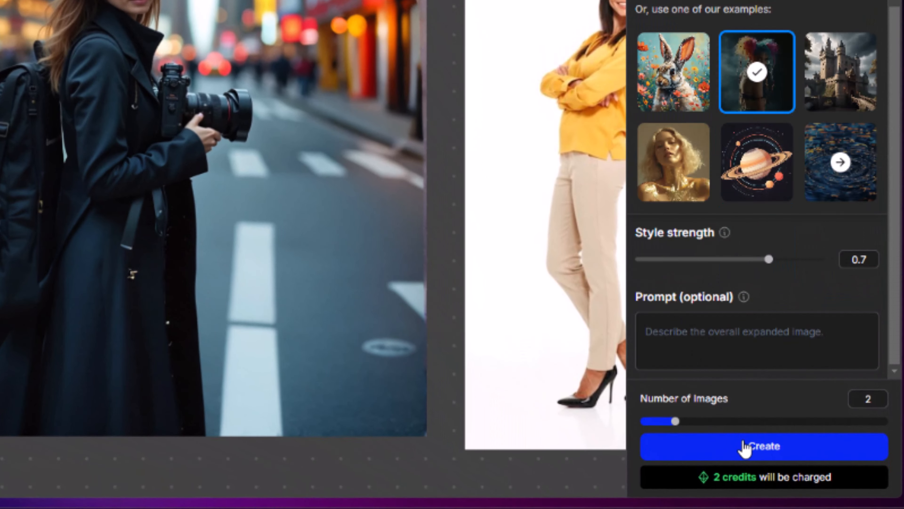
{"action": "left_click", "coordinate": [883, 396]}
{"action": "left_click", "coordinate": [830, 452]}
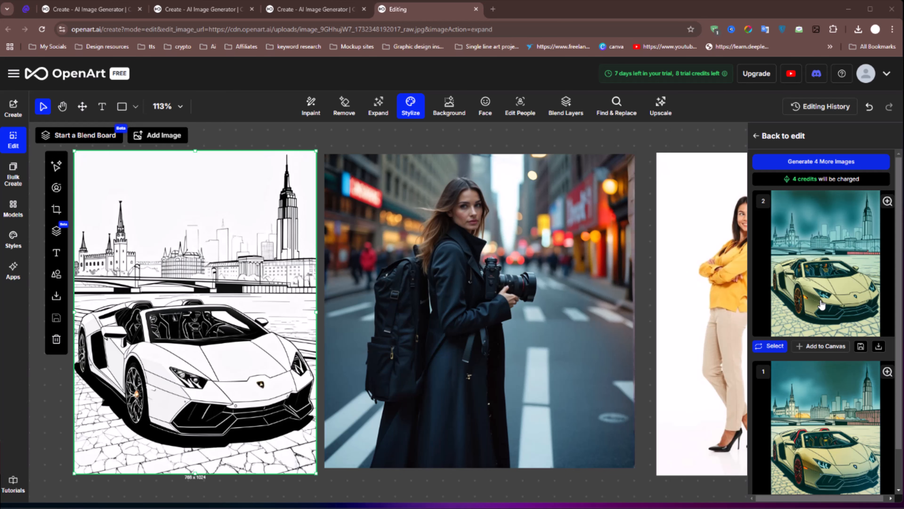
- View the stylized sports car images enlarged and compare them
{"action": "left_click", "coordinate": [821, 305]}
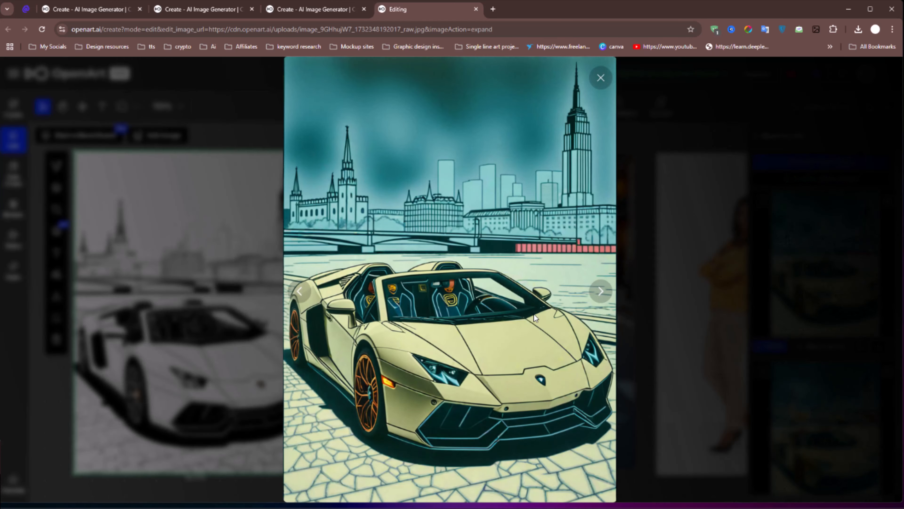
{"action": "left_click", "coordinate": [298, 292]}
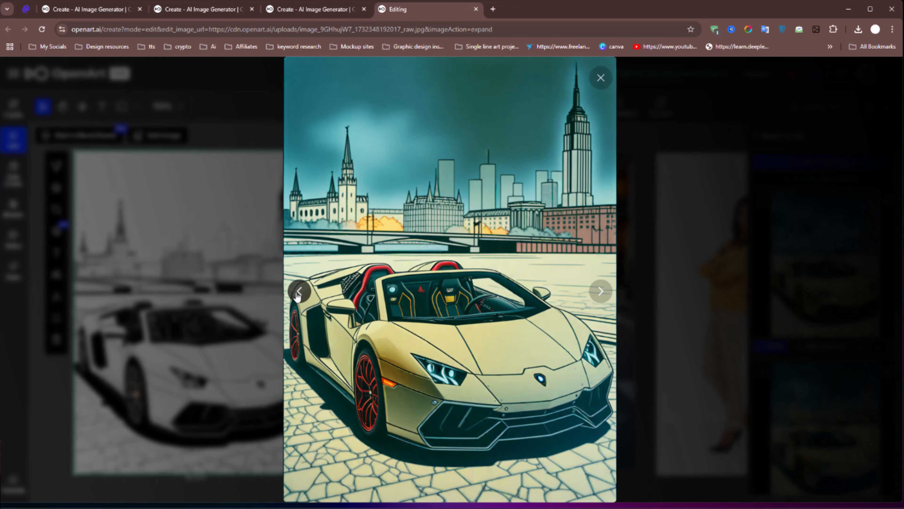
{"action": "left_click", "coordinate": [600, 291]}
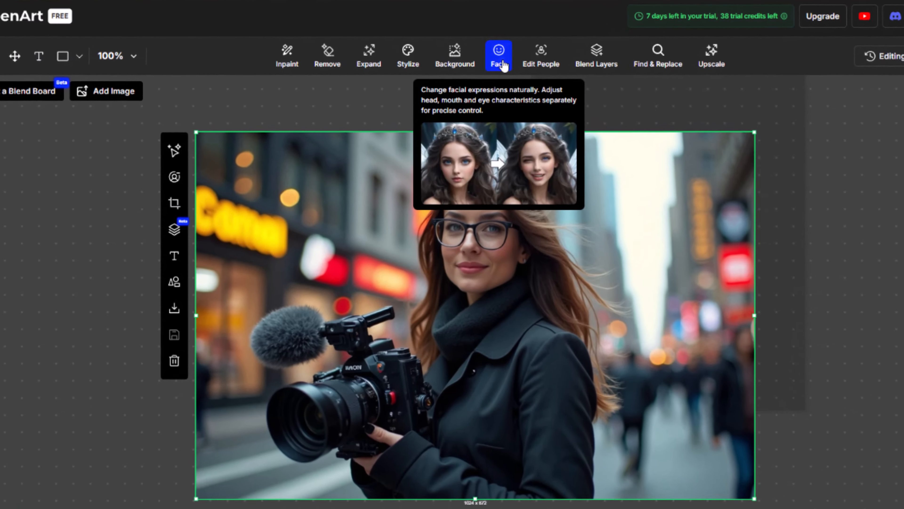
- Open the Face tool for the woman with glasses and camera and apply the Looking away expression preset
{"action": "left_click", "coordinate": [503, 65]}
{"action": "left_click", "coordinate": [841, 141]}
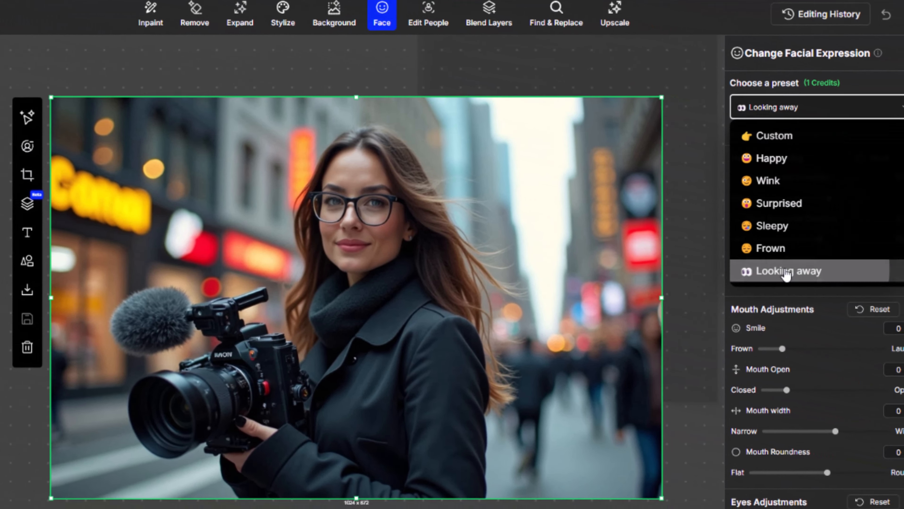
{"action": "left_click", "coordinate": [880, 293]}
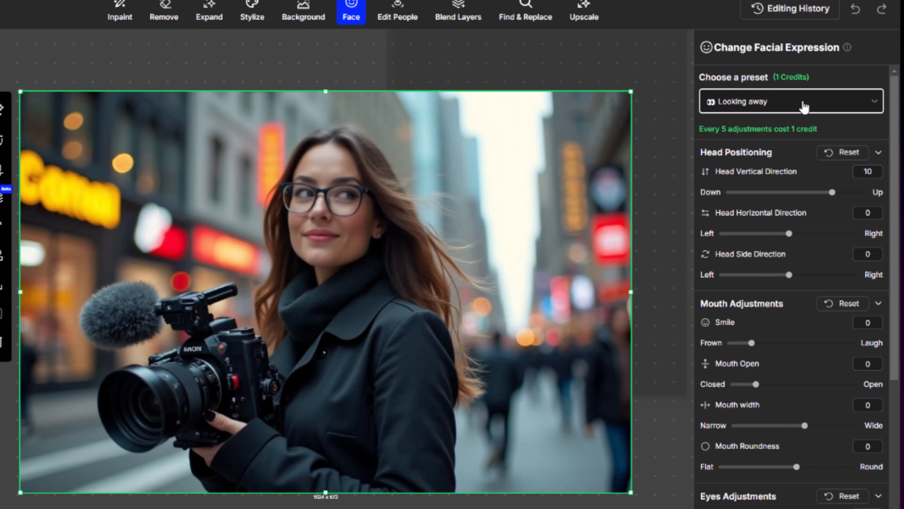
- Try the Happy, Surprised and Frown expression presets on the woman's face, one after the other
{"action": "left_click", "coordinate": [802, 106]}
{"action": "left_click", "coordinate": [749, 156]}
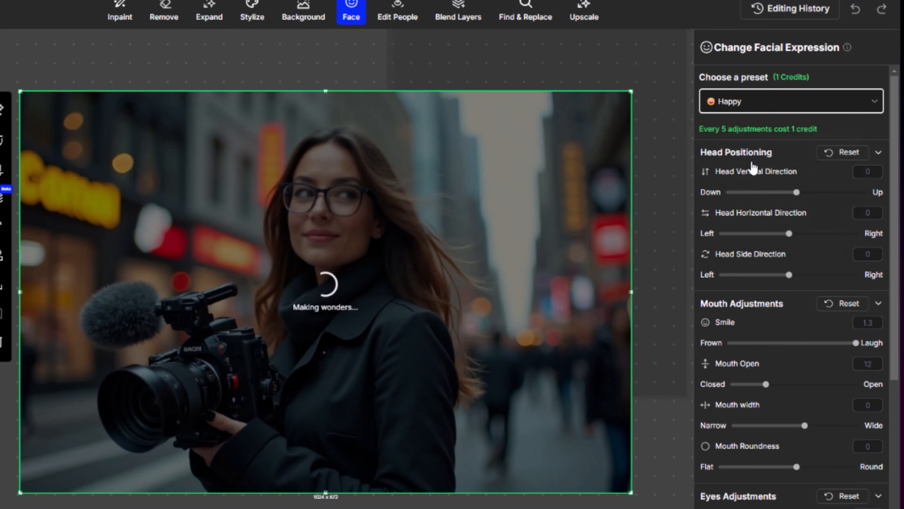
{"action": "left_click", "coordinate": [760, 107]}
{"action": "left_click", "coordinate": [747, 198]}
{"action": "left_click", "coordinate": [783, 101]}
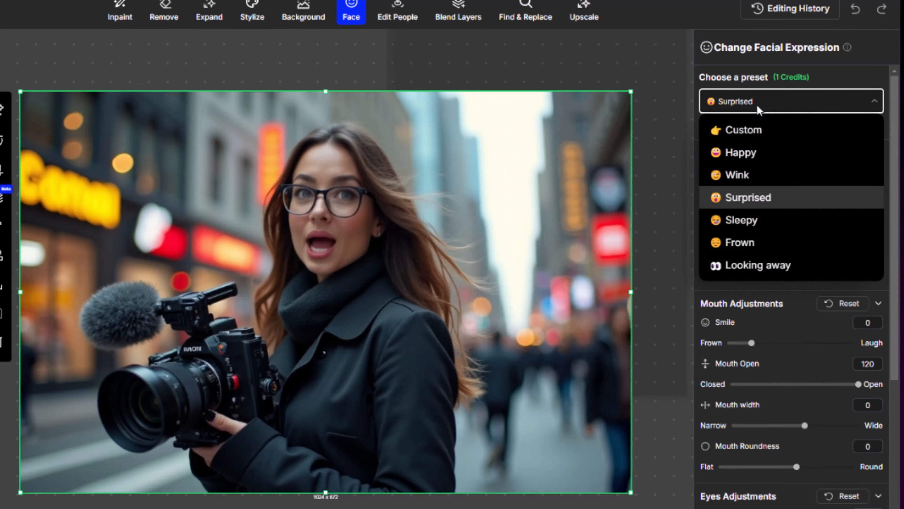
{"action": "left_click", "coordinate": [741, 220]}
{"action": "left_click", "coordinate": [753, 244]}
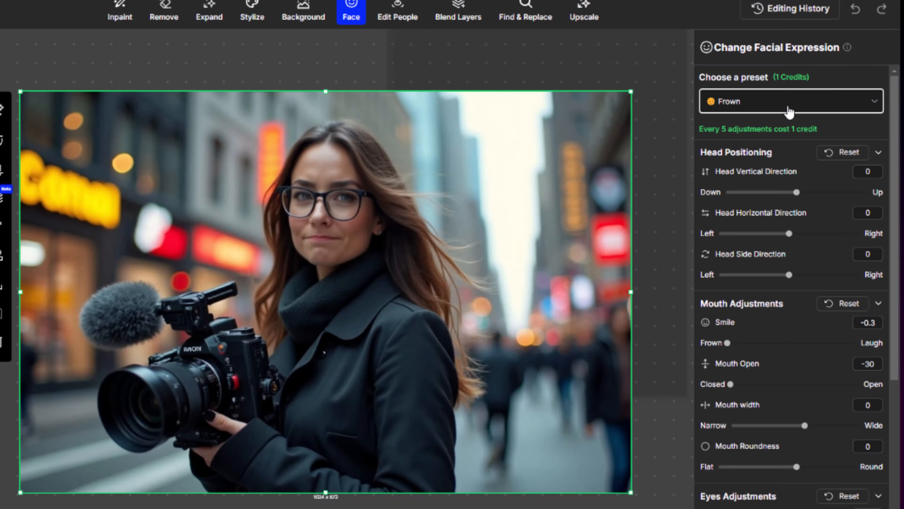
- Apply the Wink expression preset to the woman's face and set Mouth Open to -14
{"action": "left_click", "coordinate": [787, 107]}
{"action": "left_click", "coordinate": [773, 175]}
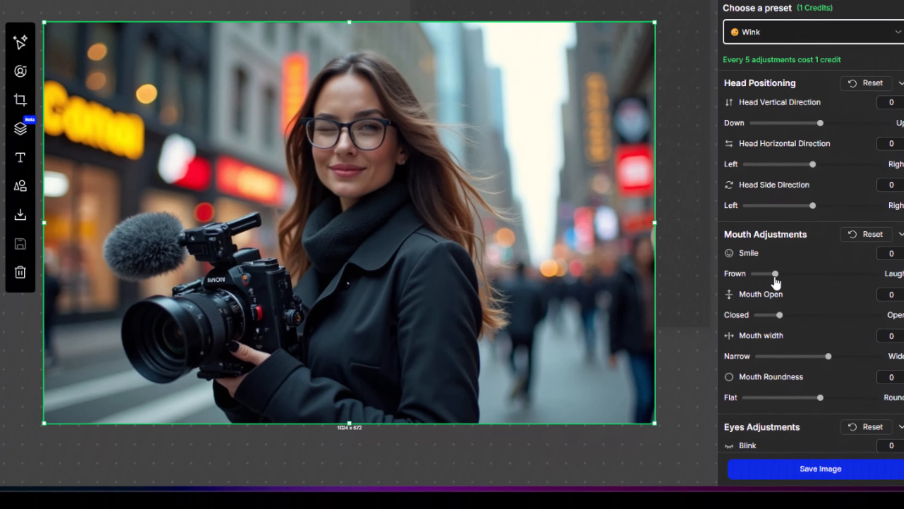
{"action": "left_click_drag", "start_coordinate": [780, 314], "coordinate": [768, 315]}
{"action": "scroll", "coordinate": [787, 238], "scroll_direction": "down", "scroll_amount": 5}
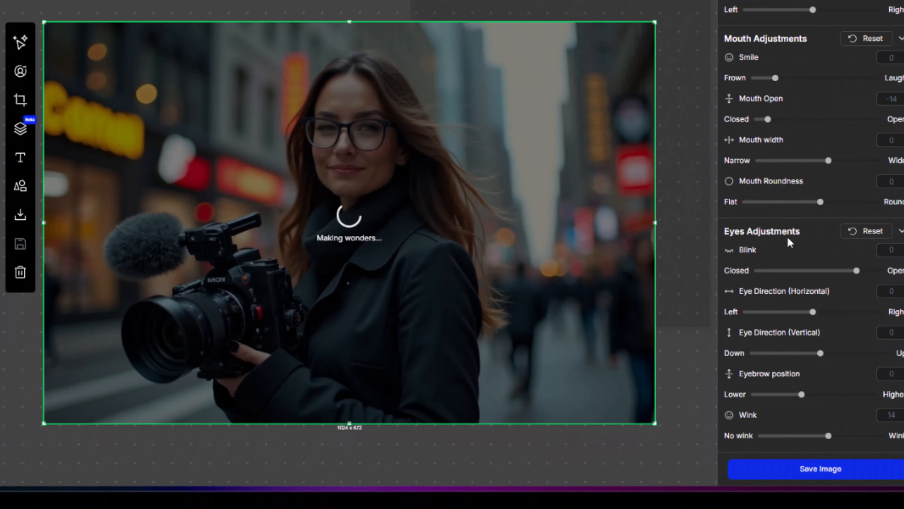
{"action": "scroll", "coordinate": [783, 178], "scroll_direction": "up", "scroll_amount": 5}
- Position the woman's head with Head Vertical Direction at 20 and Head Horizontal Direction at -20
{"action": "left_click_drag", "start_coordinate": [820, 123], "coordinate": [891, 123]}
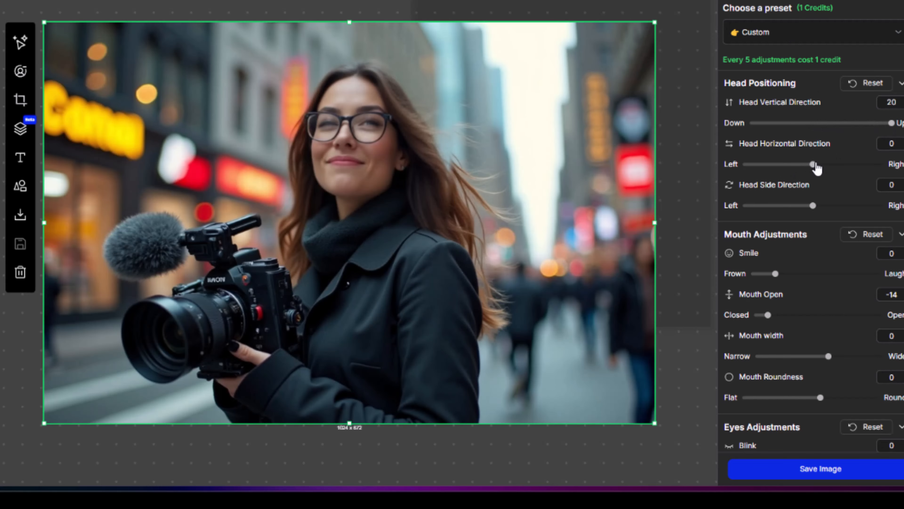
{"action": "left_click_drag", "start_coordinate": [817, 164], "coordinate": [743, 165]}
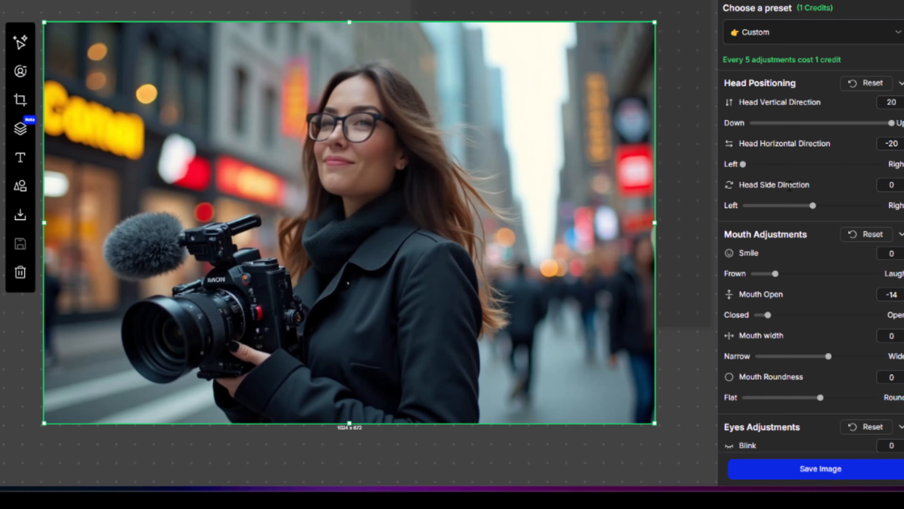
{"action": "scroll", "coordinate": [790, 228], "scroll_direction": "down", "scroll_amount": 5}
{"action": "scroll", "coordinate": [808, 225], "scroll_direction": "up", "scroll_amount": 5}
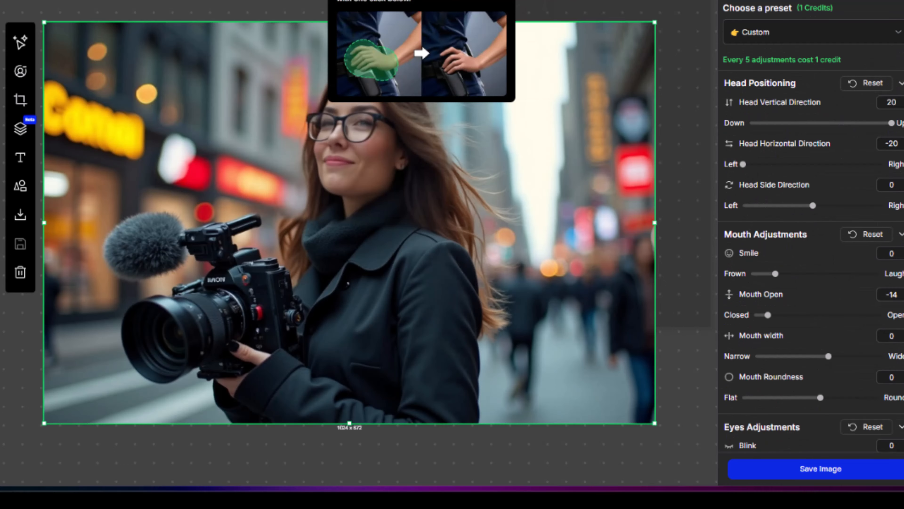
- Look through the Edit People and Blend Layers tools and open Find & Replace for the woman's image
{"action": "left_click", "coordinate": [422, 1]}
{"action": "left_click", "coordinate": [482, 1]}
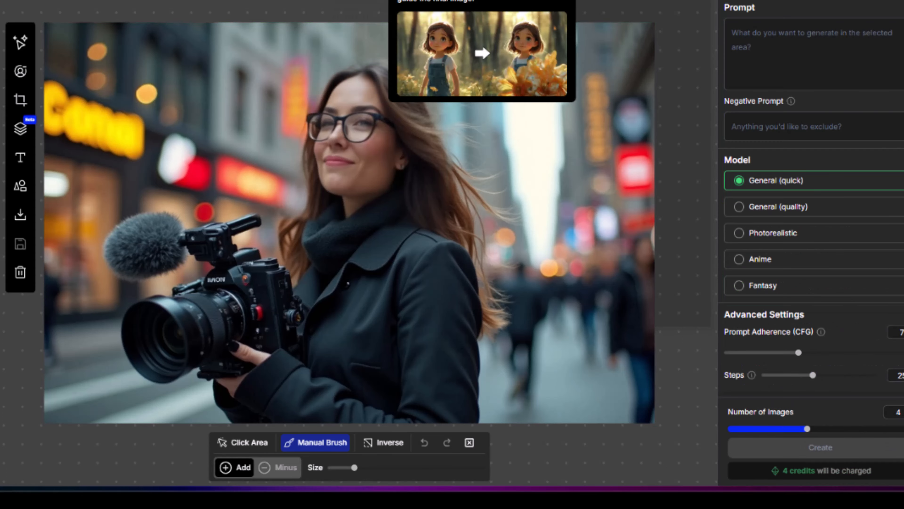
{"action": "left_click", "coordinate": [544, 0]}
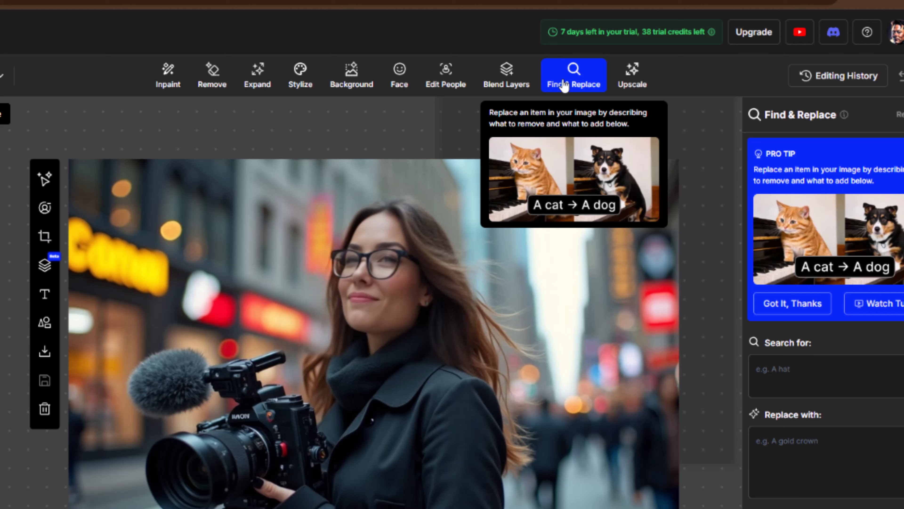
- Use Find & Replace to swap the "camera" in the woman's image for a "cat", generating 3 images
{"action": "left_click", "coordinate": [793, 303]}
{"action": "left_click", "coordinate": [798, 181]}
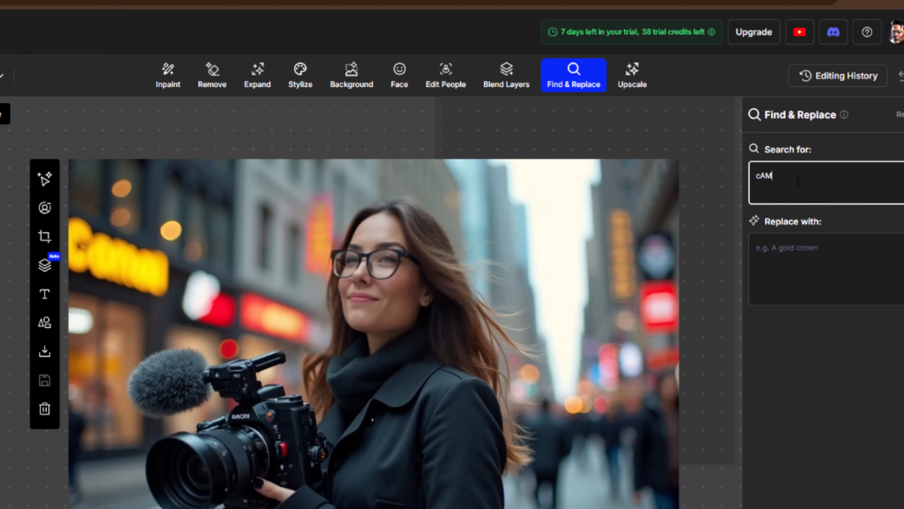
{"action": "type", "text": "camera"}
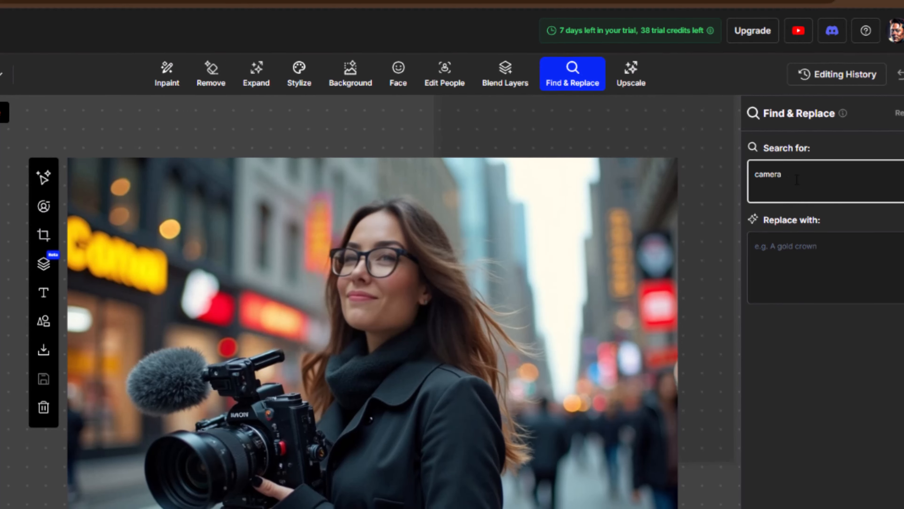
{"action": "left_click", "coordinate": [801, 256]}
{"action": "type", "text": "cat"}
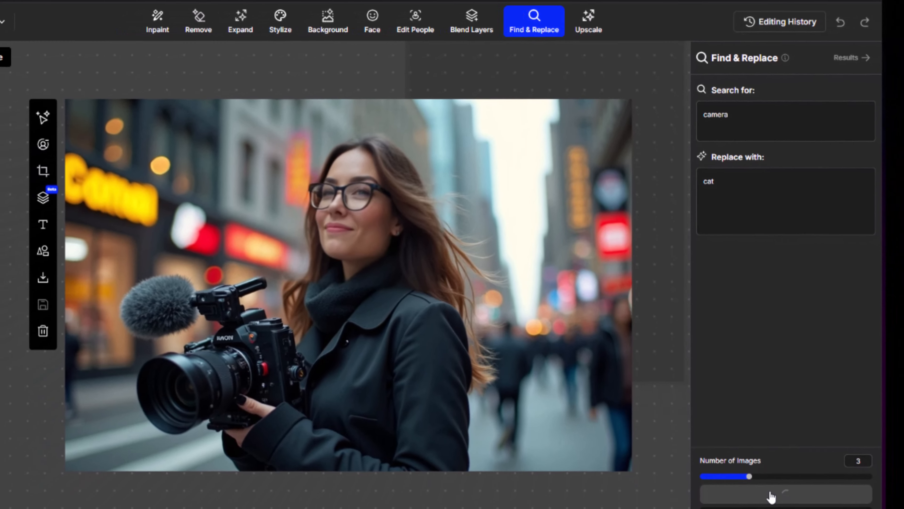
{"action": "left_click", "coordinate": [782, 508]}
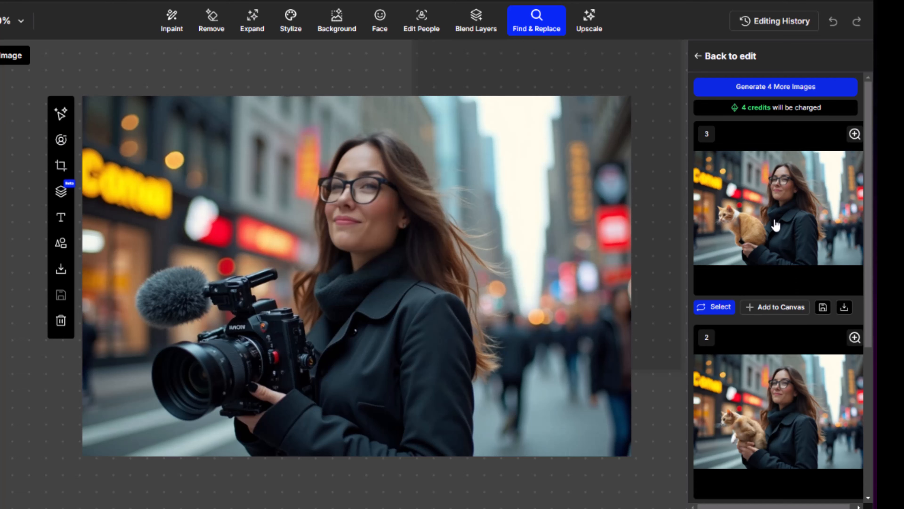
- Enlarge the generated cat replacements and compare the variations one after another
{"action": "left_click", "coordinate": [776, 225]}
{"action": "left_click", "coordinate": [609, 256]}
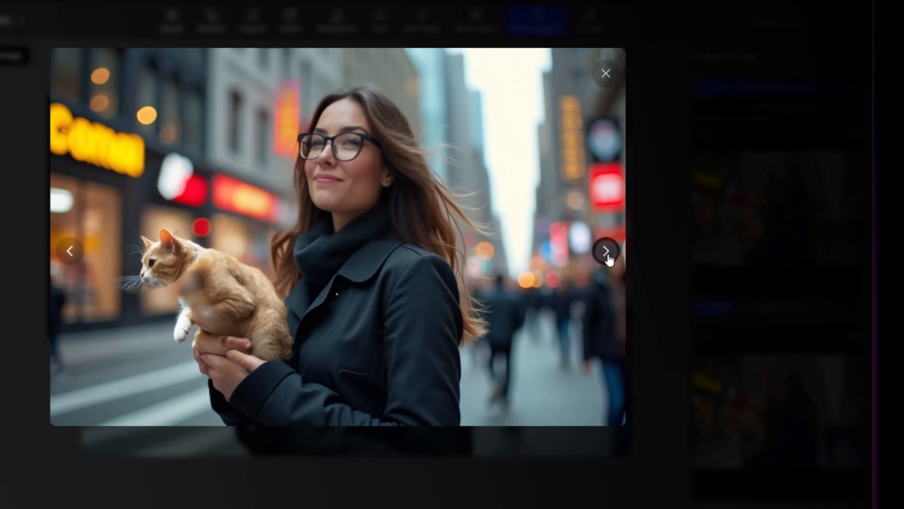
{"action": "left_click", "coordinate": [609, 255]}
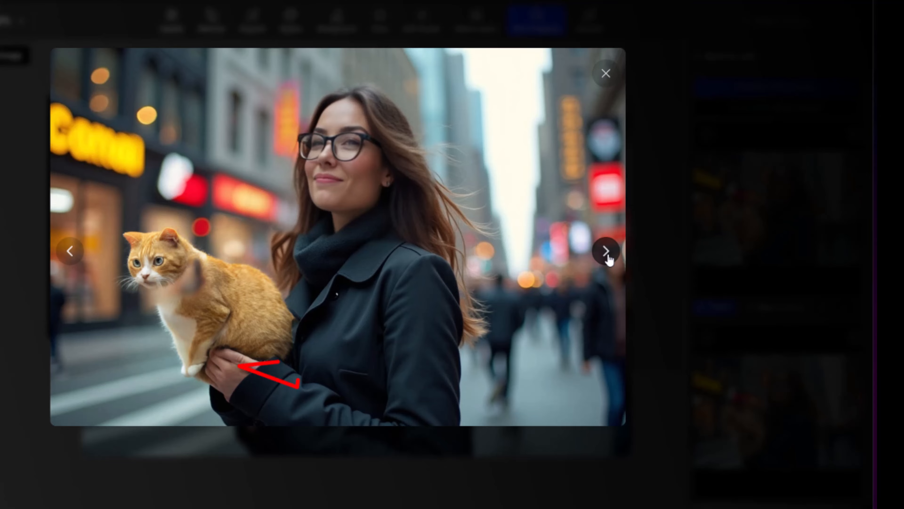
{"action": "left_click", "coordinate": [608, 255]}
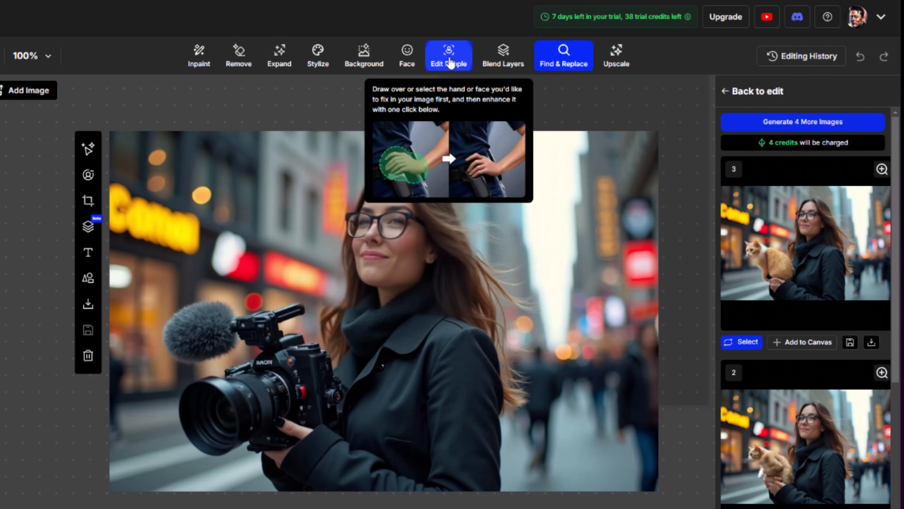
- Set up a Correct Hands edit in Edit People on the masked hands holding the cat, and begin the change description
{"action": "left_click", "coordinate": [448, 55]}
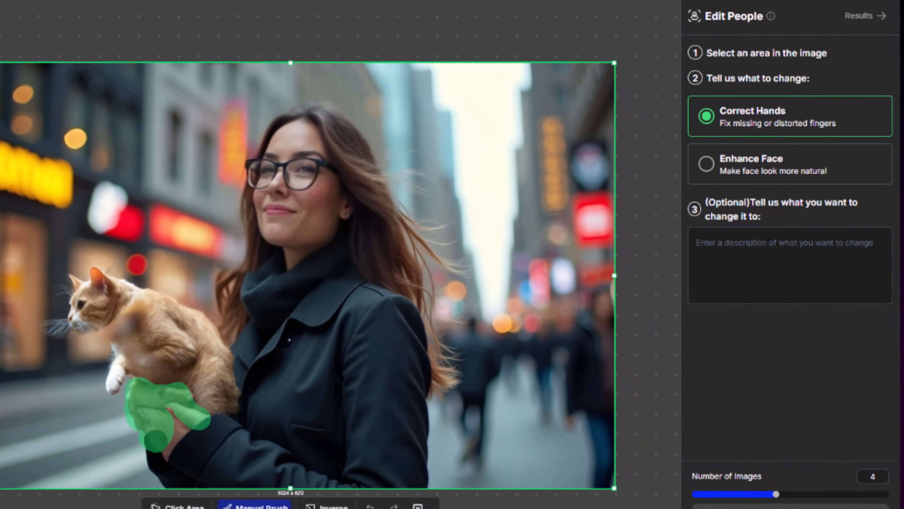
{"action": "left_click", "coordinate": [779, 290]}
{"action": "type", "text": "h"}
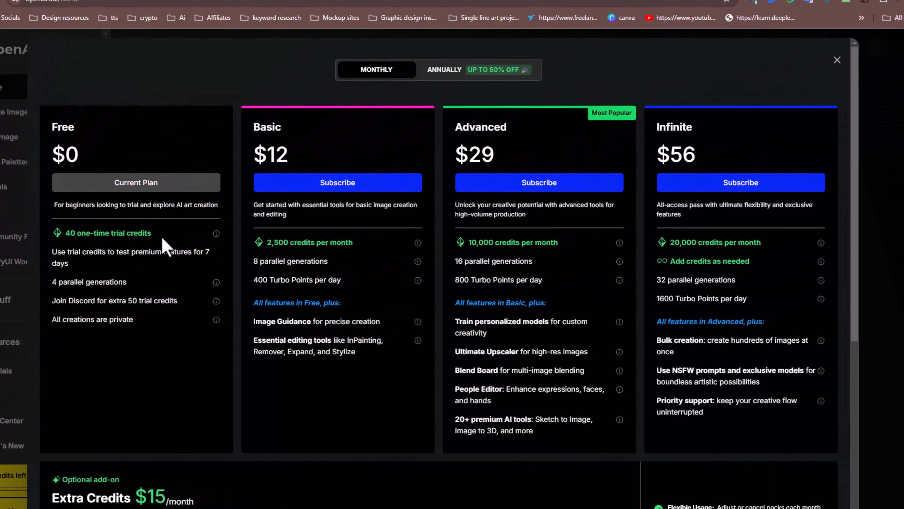
- Examine the Free plan's trial credits and Discord offer, and the Basic plan's monthly credits and daily Turbo Points
{"action": "left_click_drag", "start_coordinate": [152, 233], "coordinate": [57, 282]}
{"action": "left_click_drag", "start_coordinate": [178, 300], "coordinate": [53, 300]}
{"action": "left_click_drag", "start_coordinate": [357, 243], "coordinate": [255, 239]}
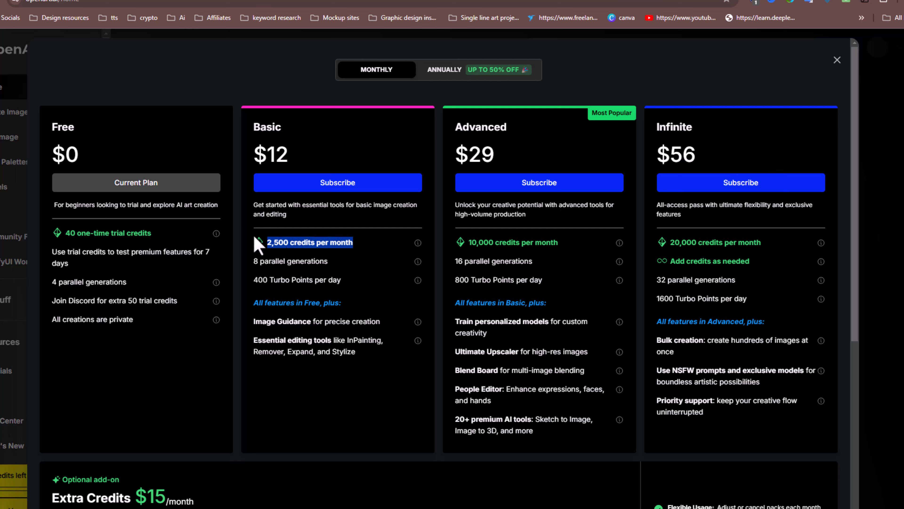
{"action": "left_click_drag", "start_coordinate": [335, 266], "coordinate": [252, 281]}
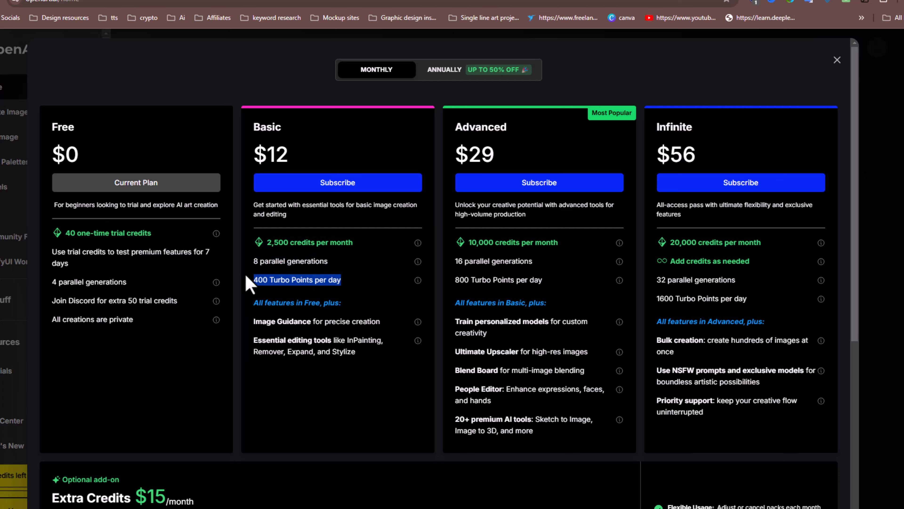
- Start the monthly subscription checkout for the Basic plan and apply the promotion code LETSDESIGN
{"action": "left_click", "coordinate": [351, 194]}
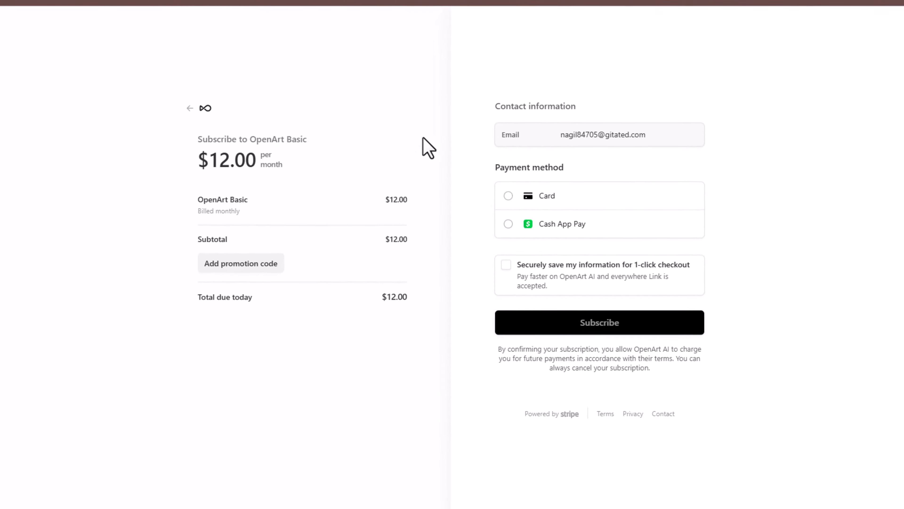
{"action": "left_click", "coordinate": [246, 228]}
{"action": "type", "text": "LETSDESIGN"}
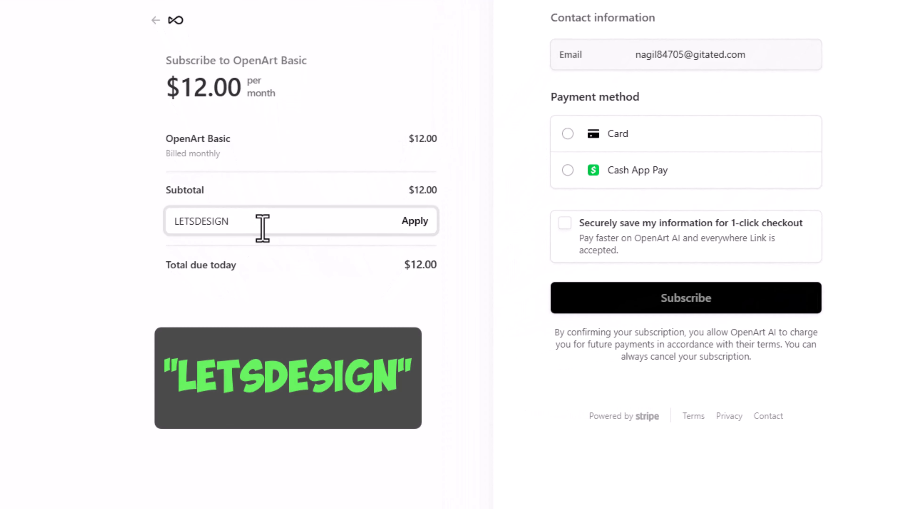
{"action": "key", "text": "Return"}
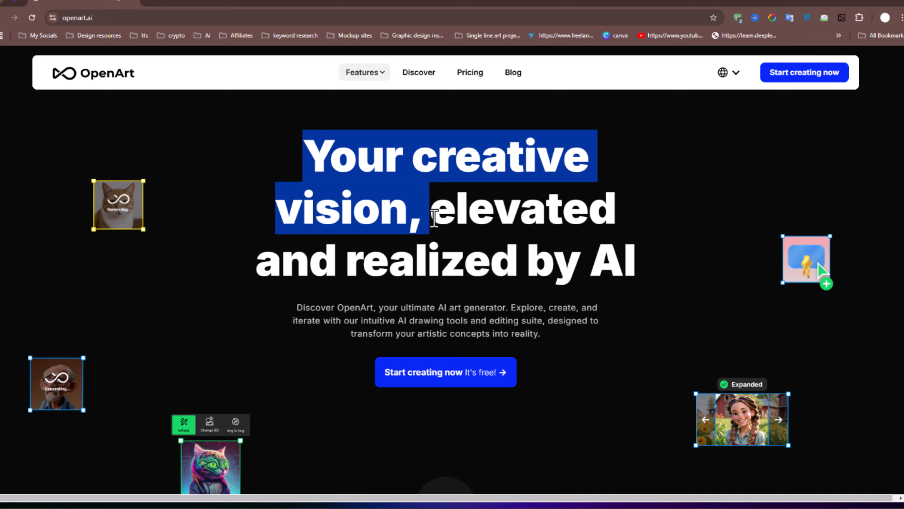
{"action": "scroll", "coordinate": [643, 285], "scroll_direction": "down", "scroll_amount": 2}
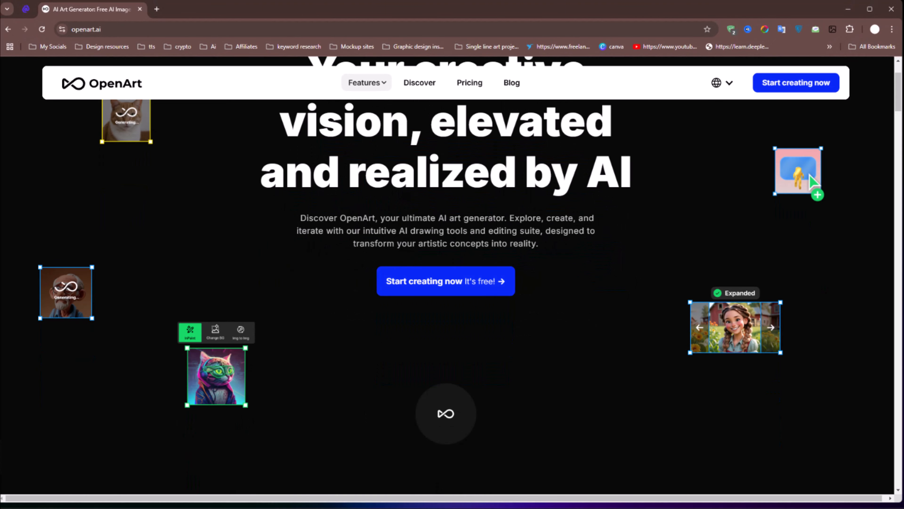
{"action": "scroll", "coordinate": [561, 167], "scroll_direction": "down", "scroll_amount": 5}
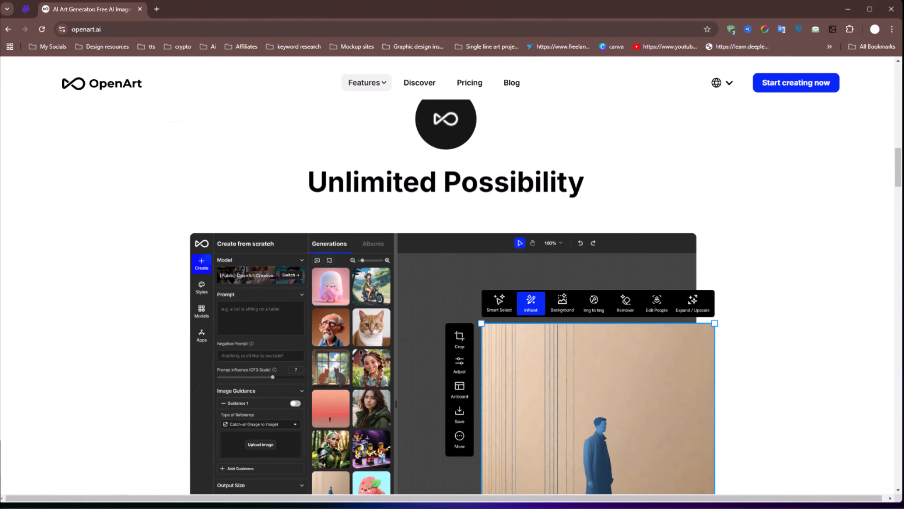
{"action": "scroll", "coordinate": [489, 295], "scroll_direction": "down", "scroll_amount": 10}
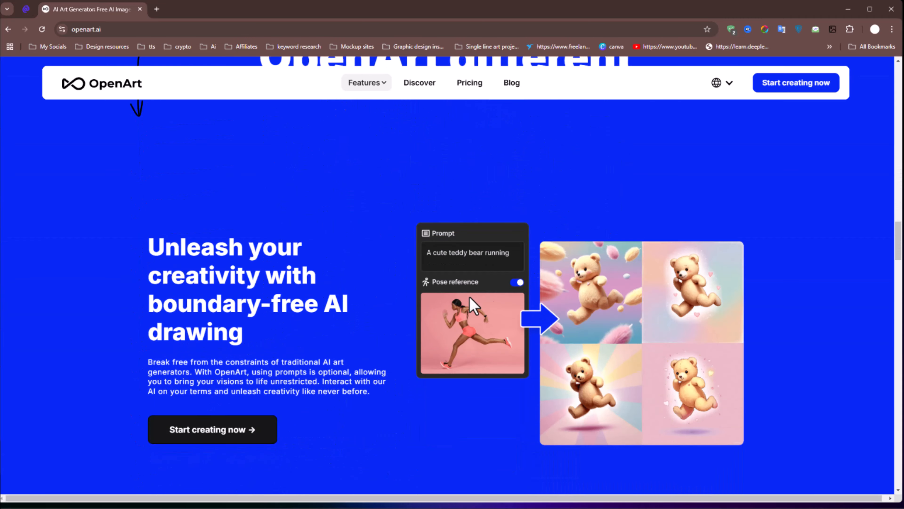